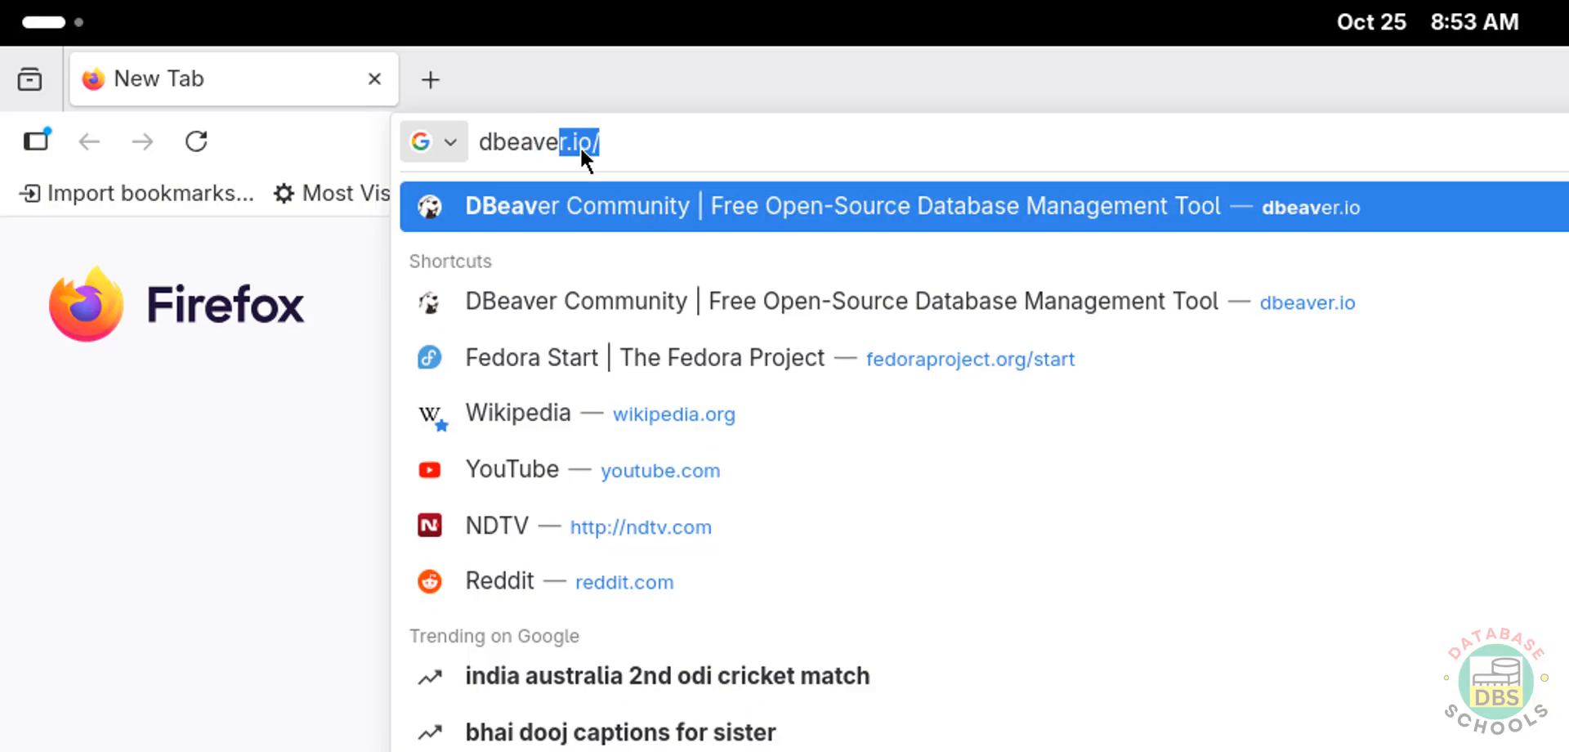
# - Open dbeaver.io and go to the download page of the DBeaver Community edition
pyautogui.press('Return')
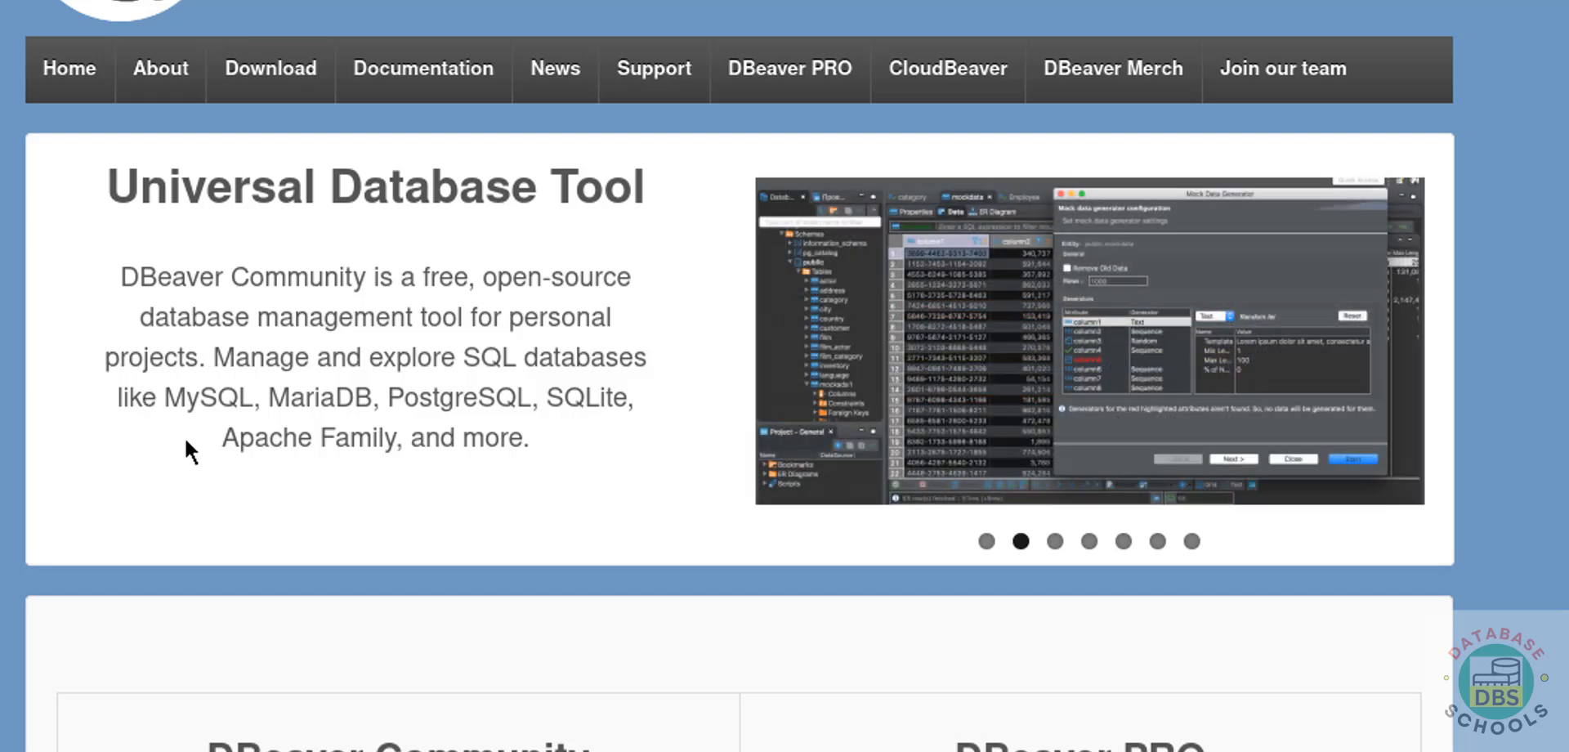
pyautogui.scroll(-7, 186, 441)
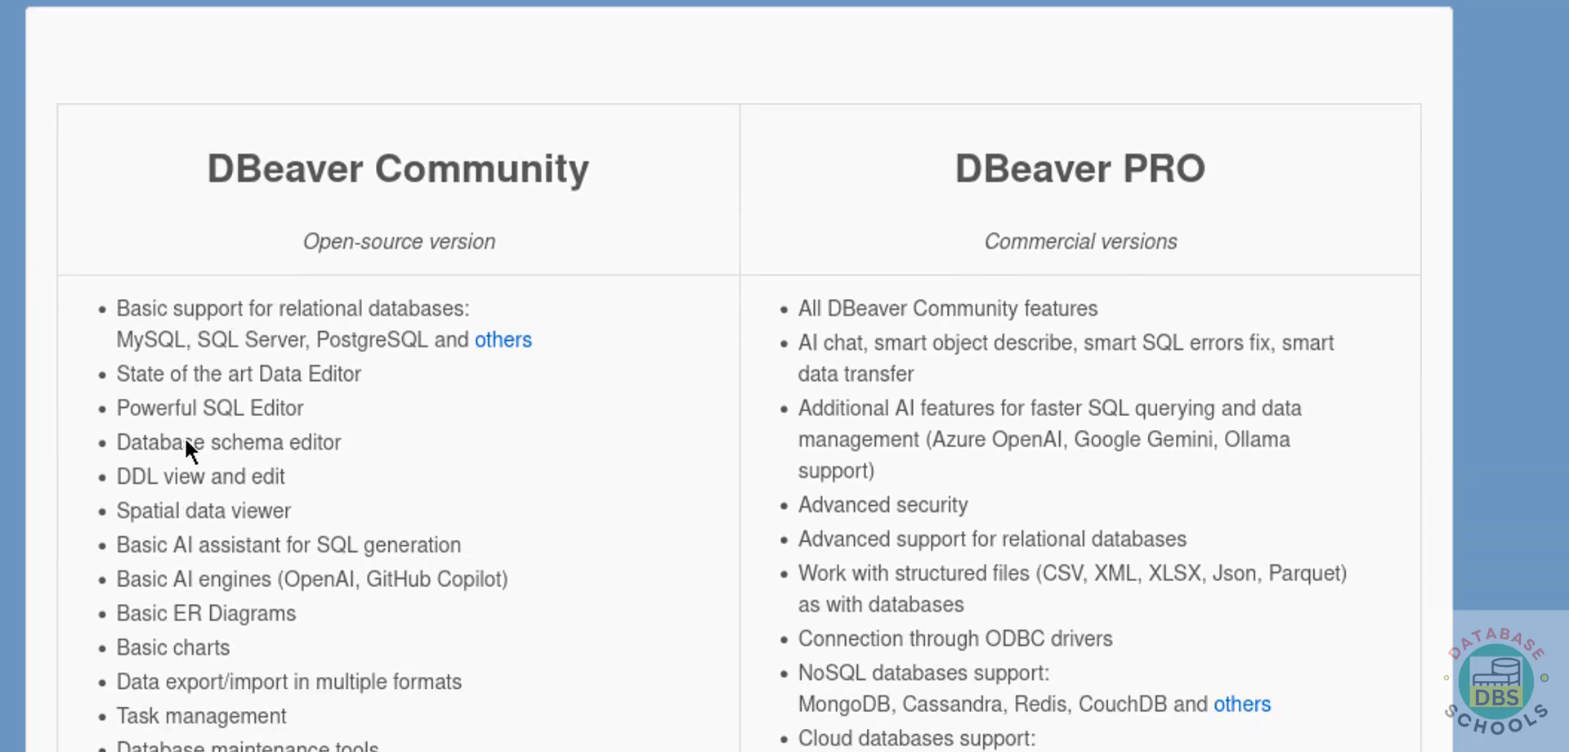
pyautogui.scroll(-10, 186, 442)
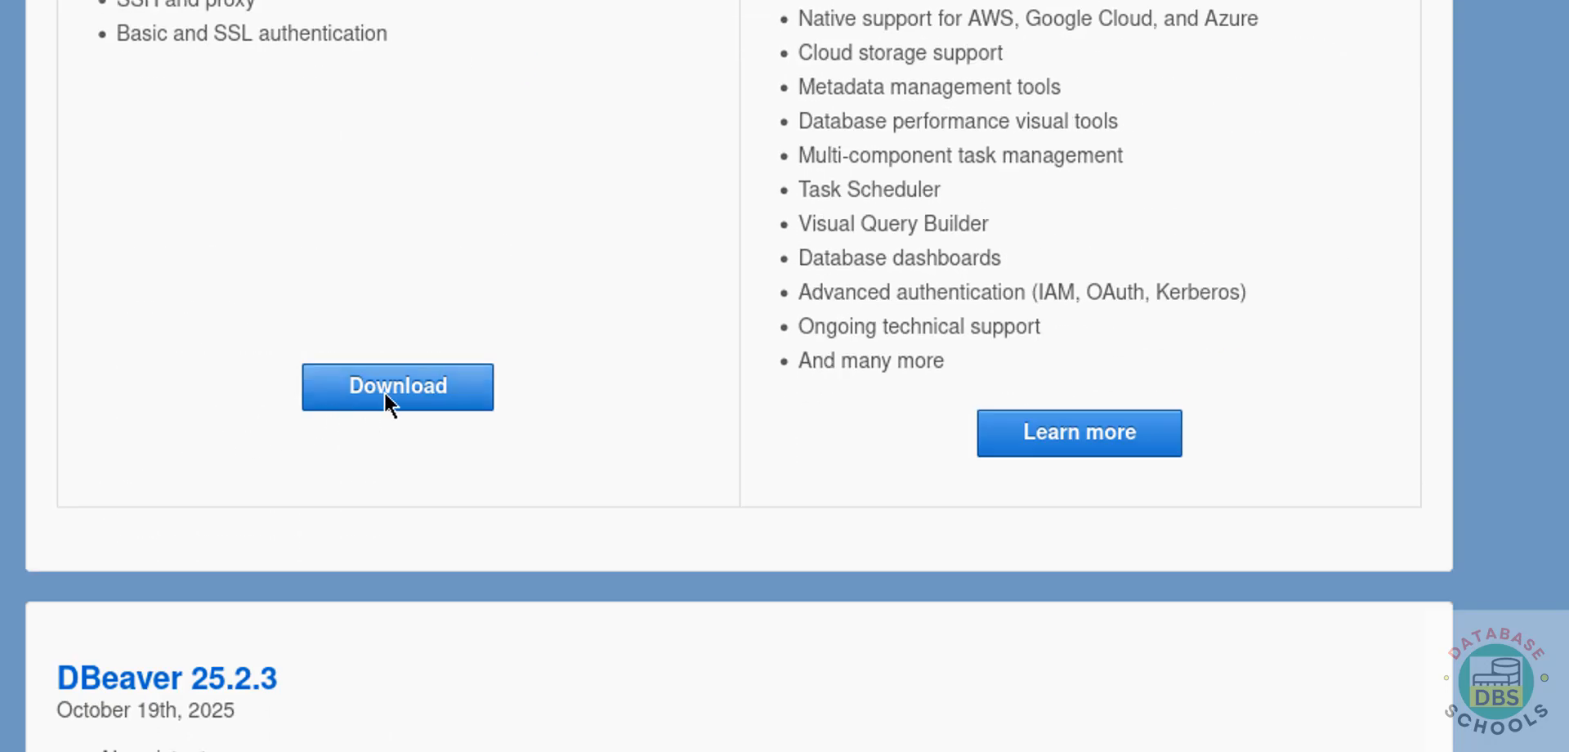
pyautogui.click(398, 385)
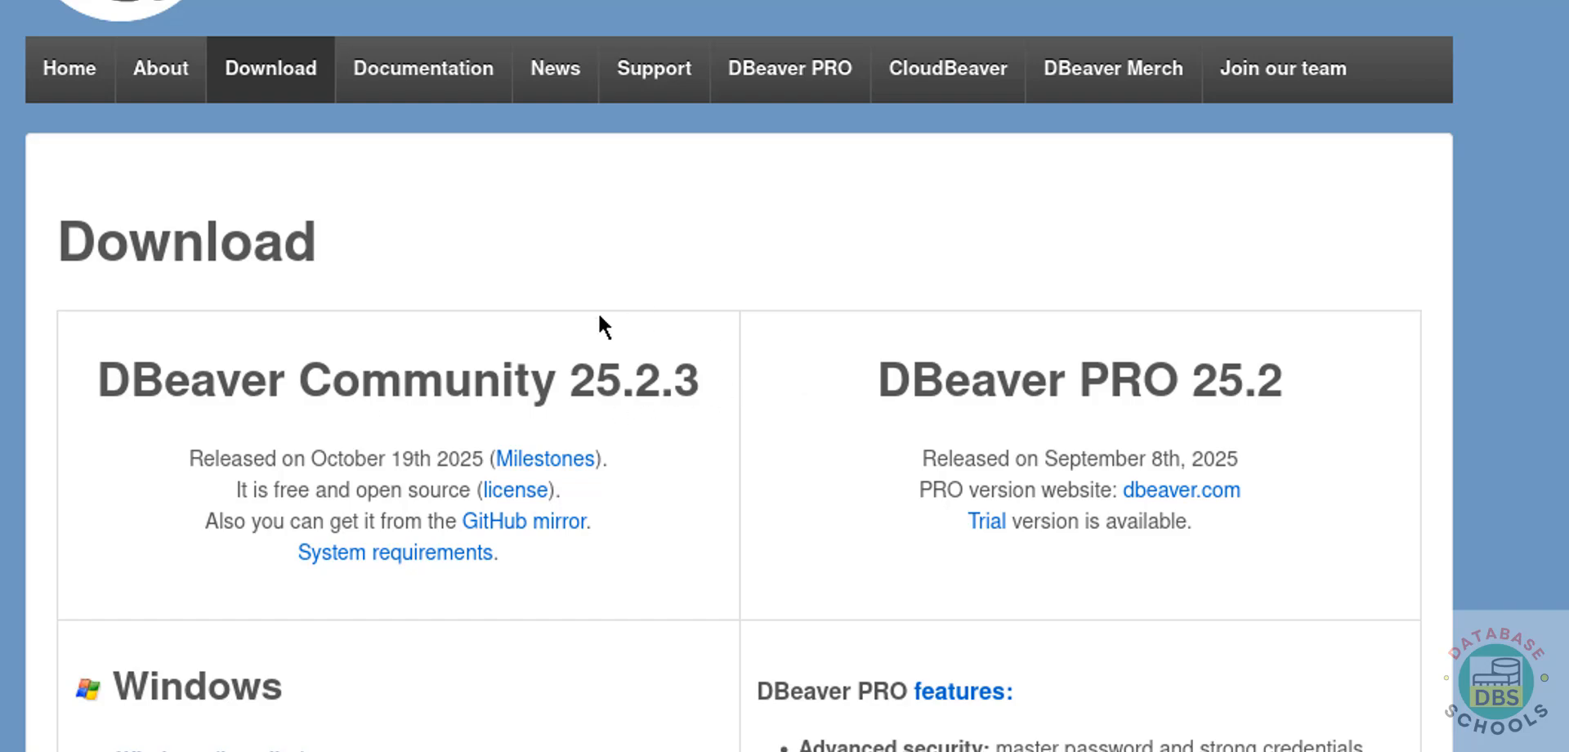
# - Download the Linux RPM package installer of DBeaver Community 25.2.3
pyautogui.scroll(-3, 705, 307)
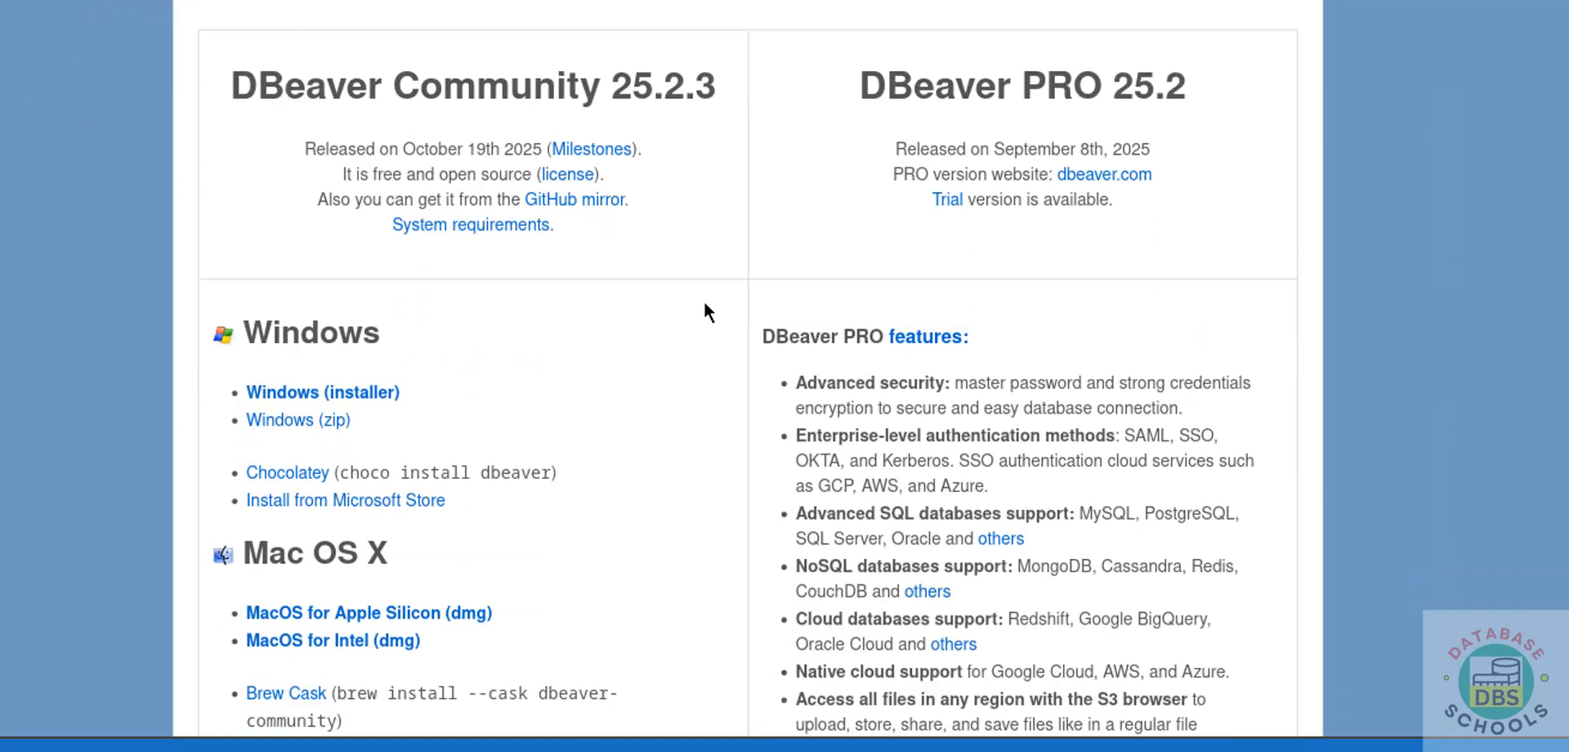
pyautogui.scroll(-8, 706, 305)
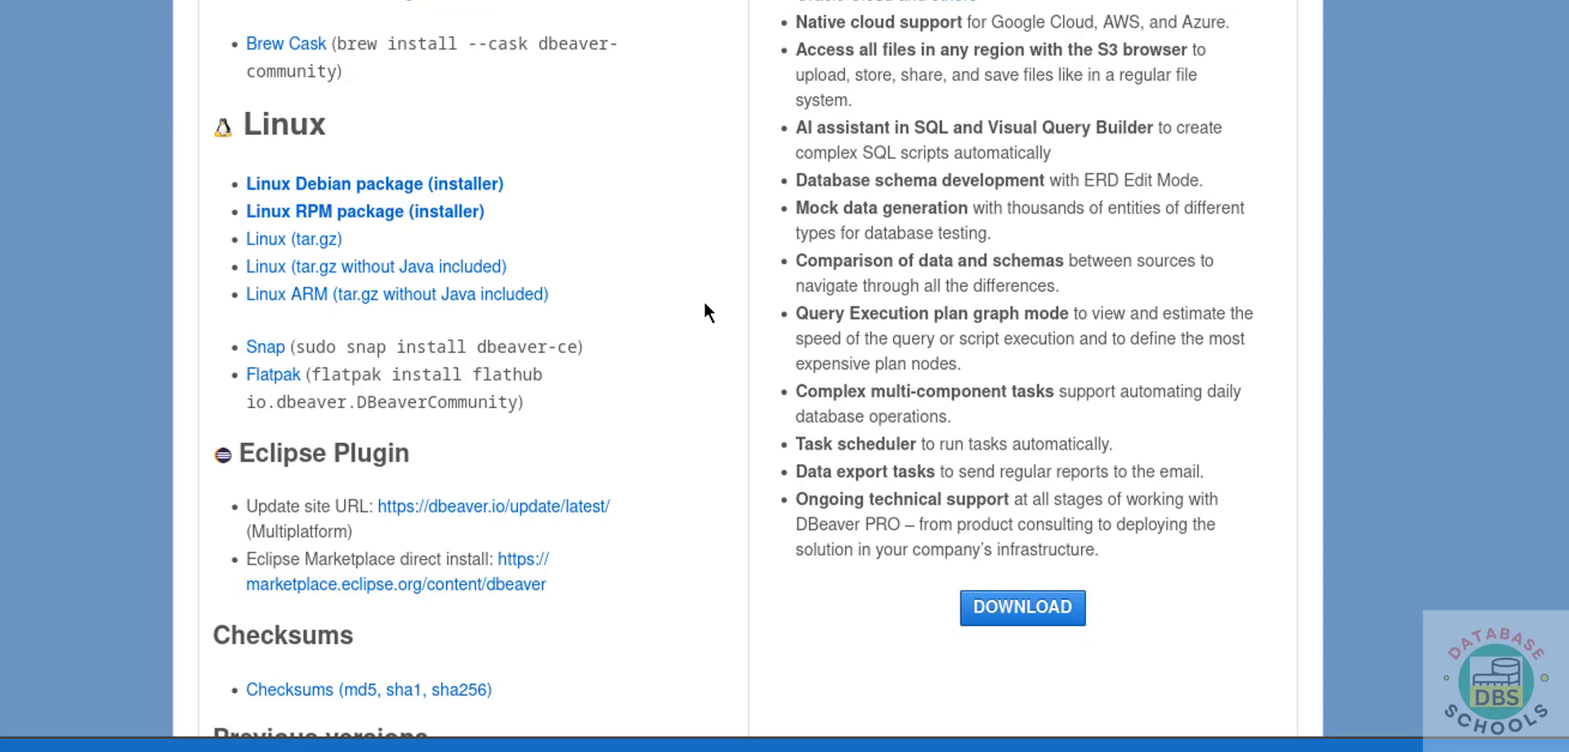
pyautogui.scroll(-1, 706, 305)
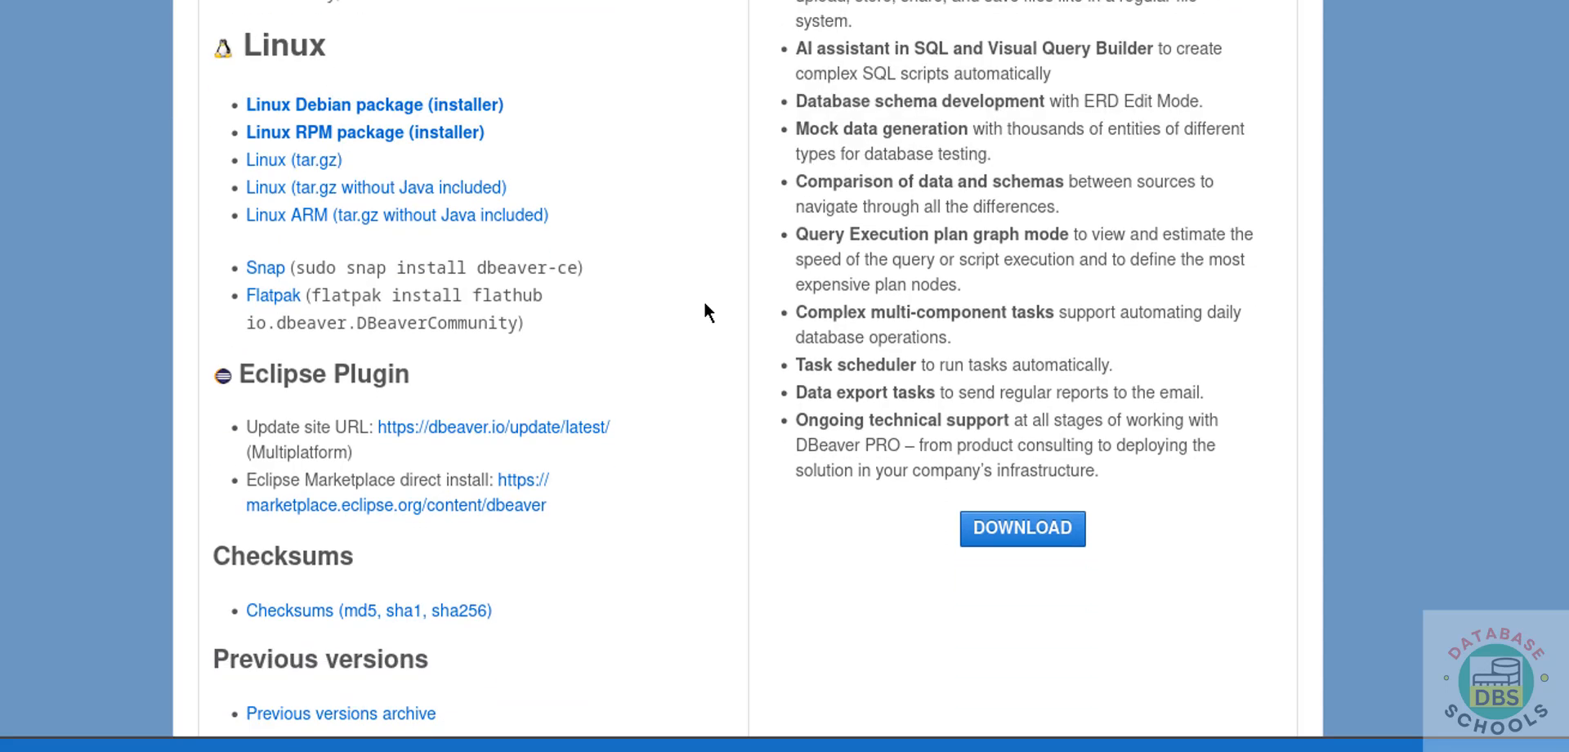
pyautogui.click(343, 131)
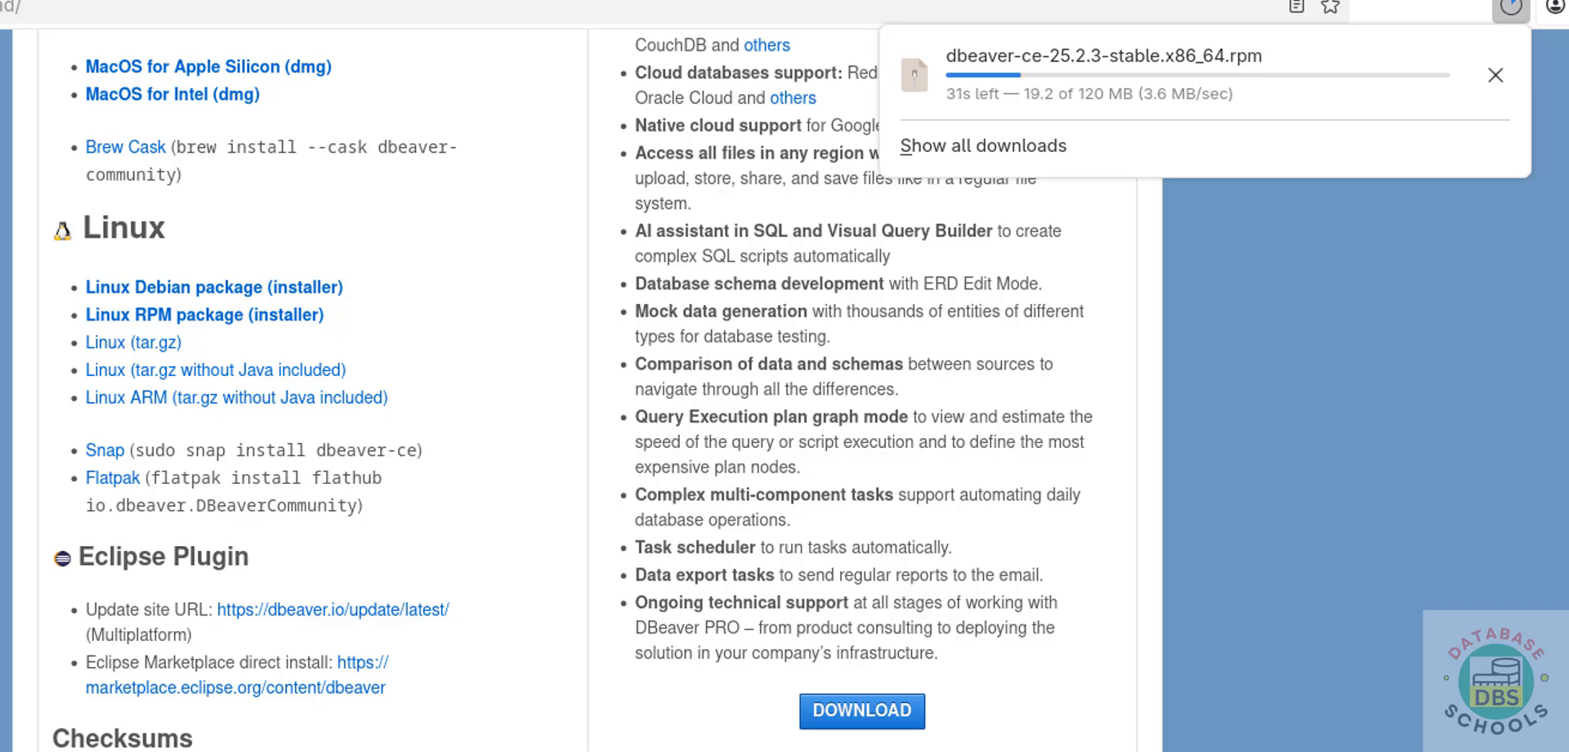
# - Switch to a new Terminal, change to the Downloads directory and list its files
pyautogui.press('super')
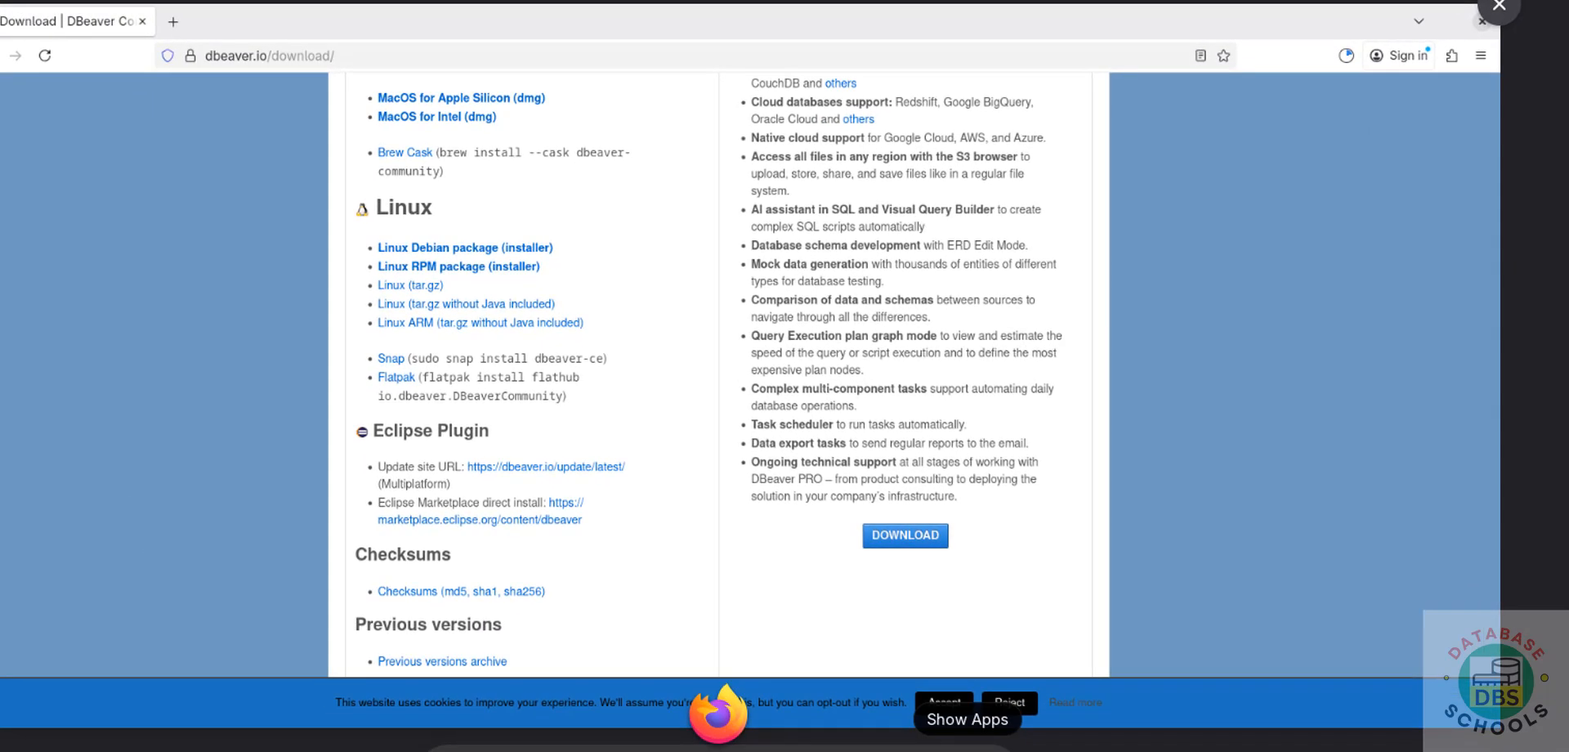
pyautogui.click(968, 745)
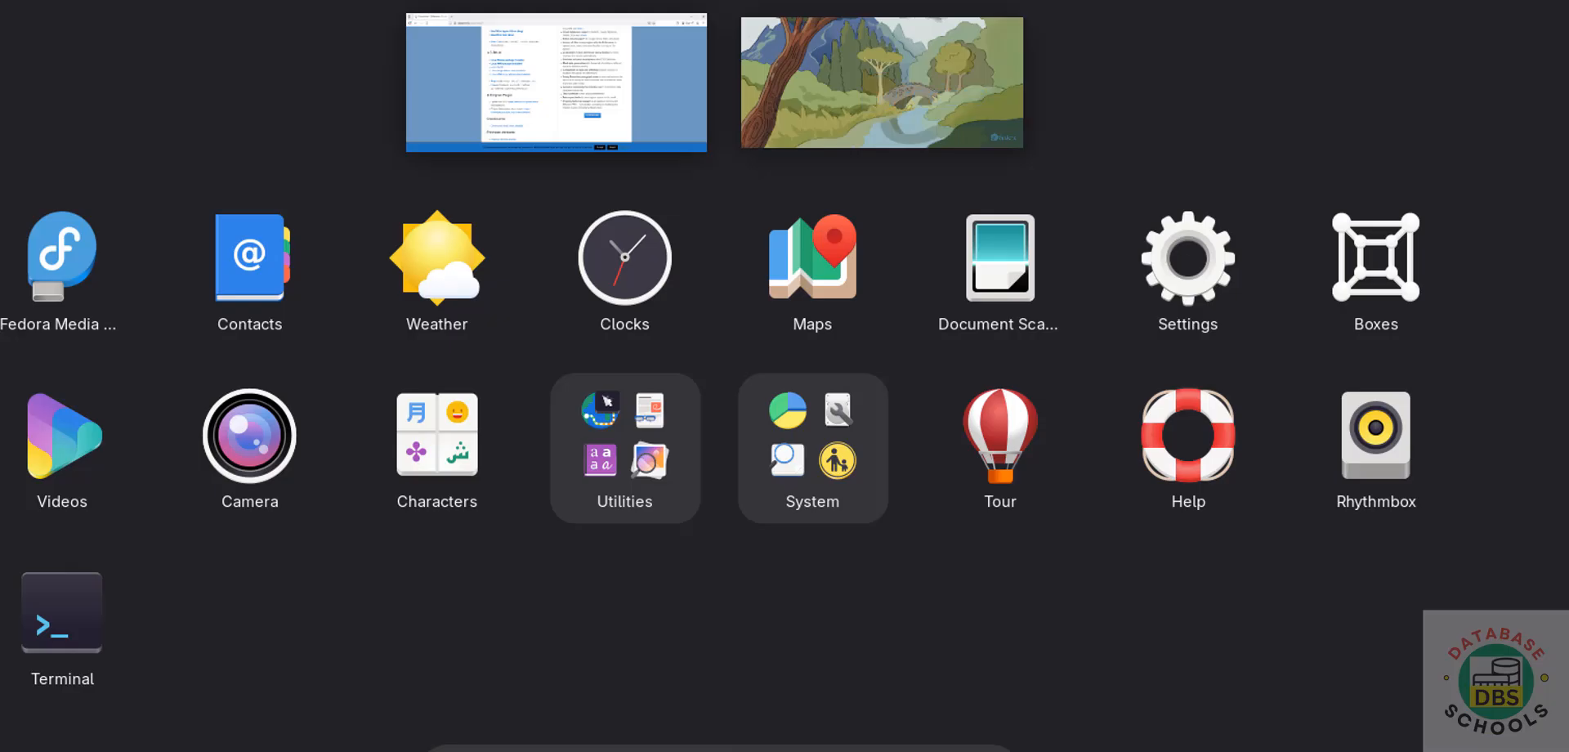
pyautogui.click(100, 629)
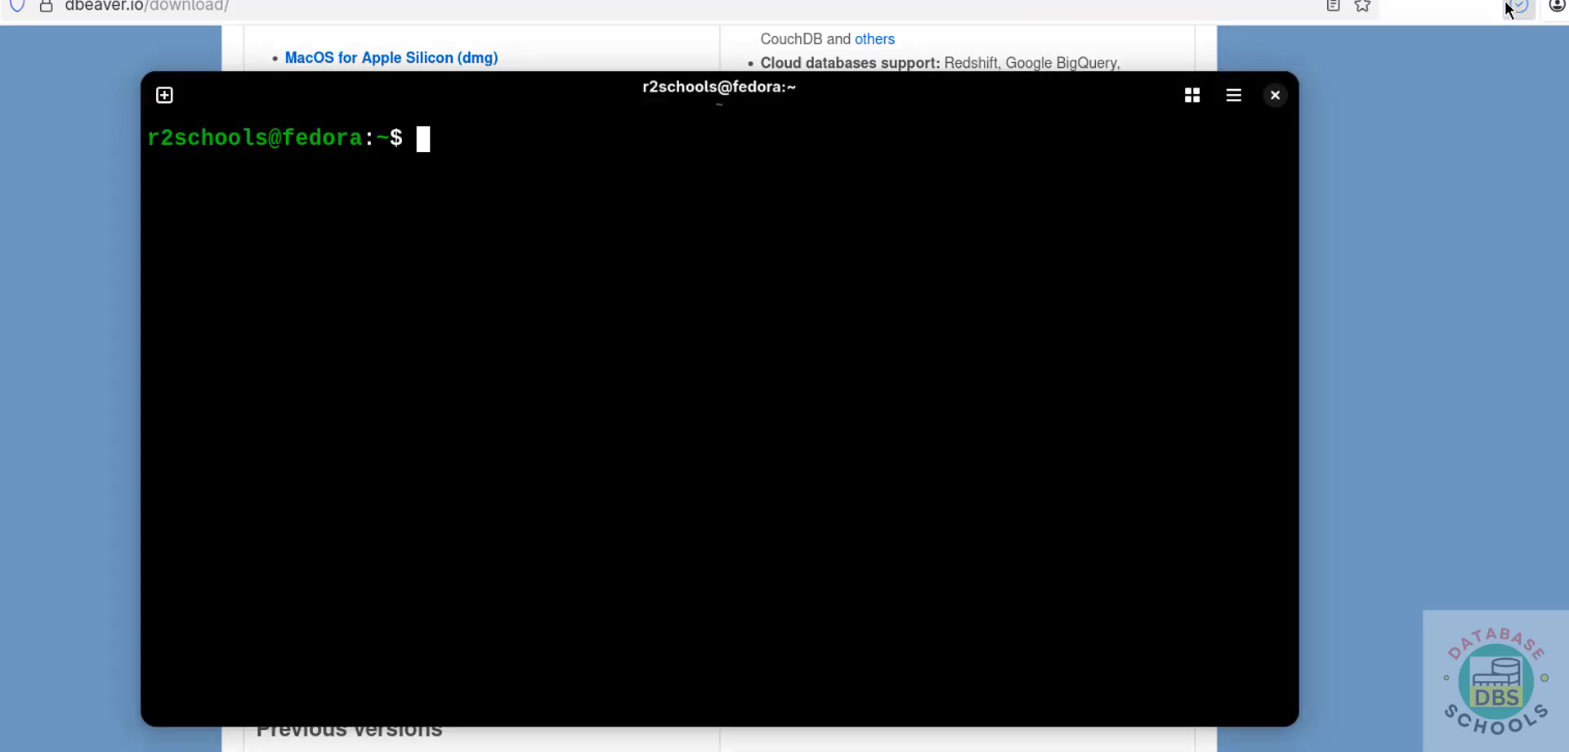
pyautogui.write('cd D')
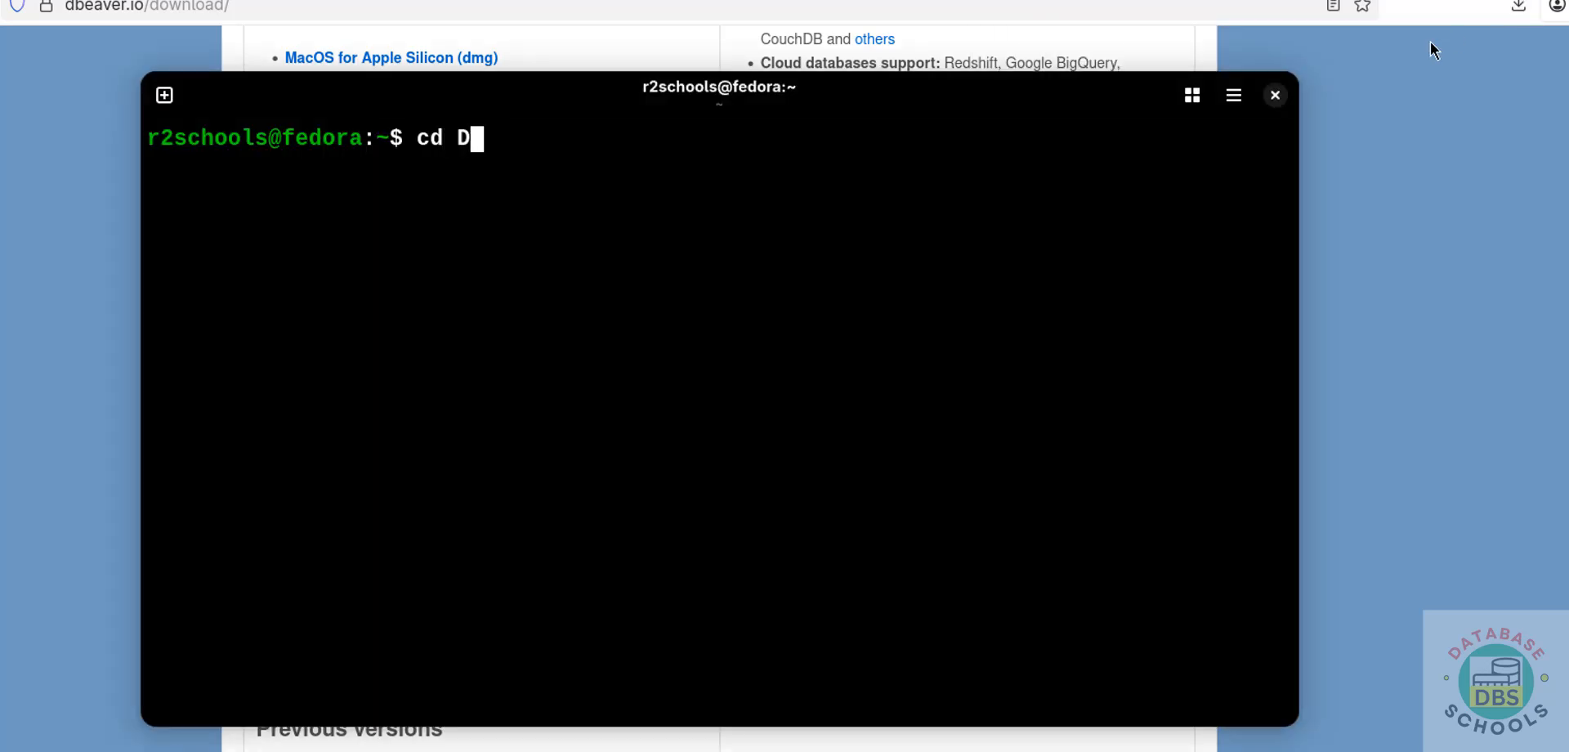
pyautogui.write('ow')
pyautogui.press('Tab')
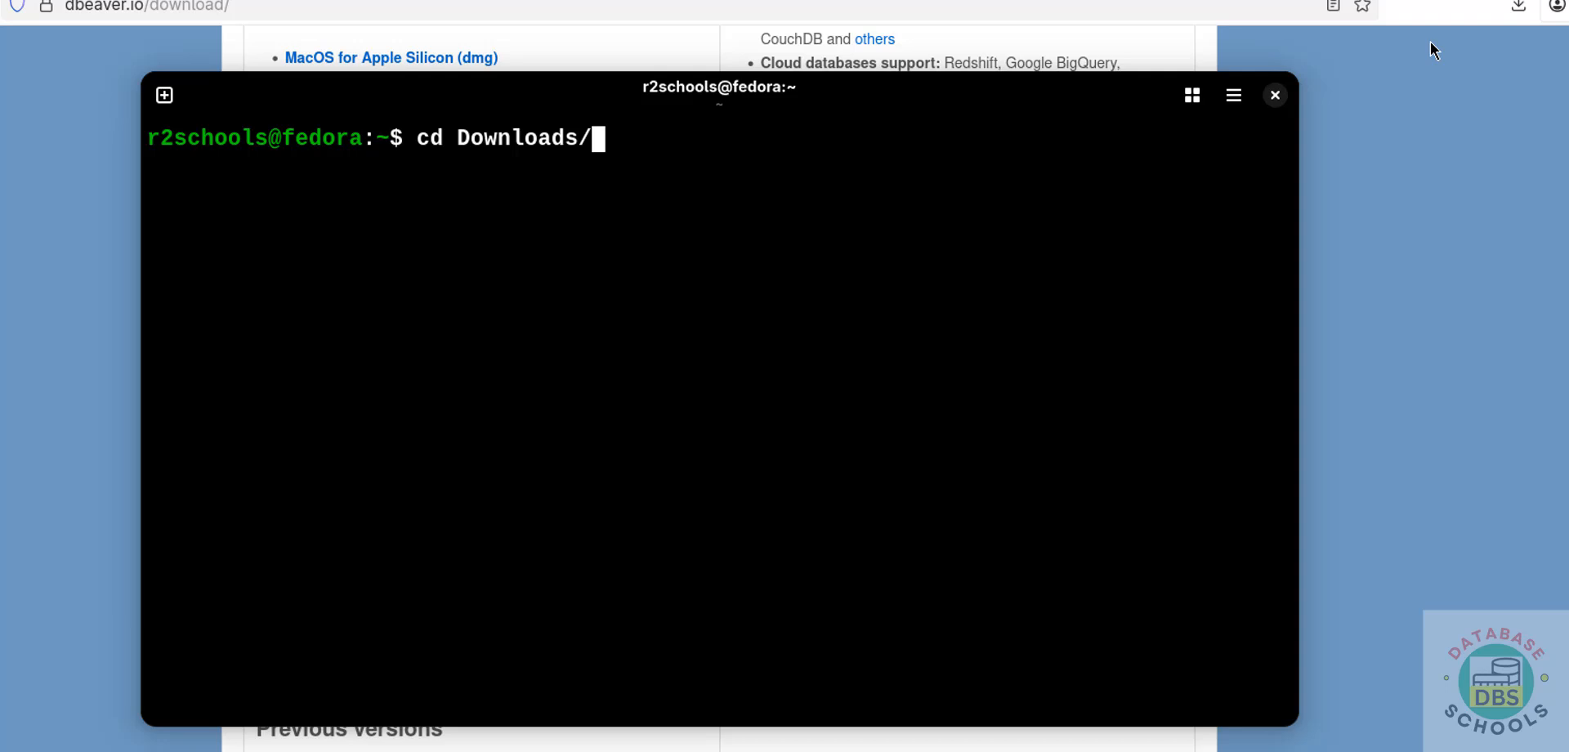
pyautogui.press('Return')
pyautogui.write('ls')
pyautogui.press('Return')
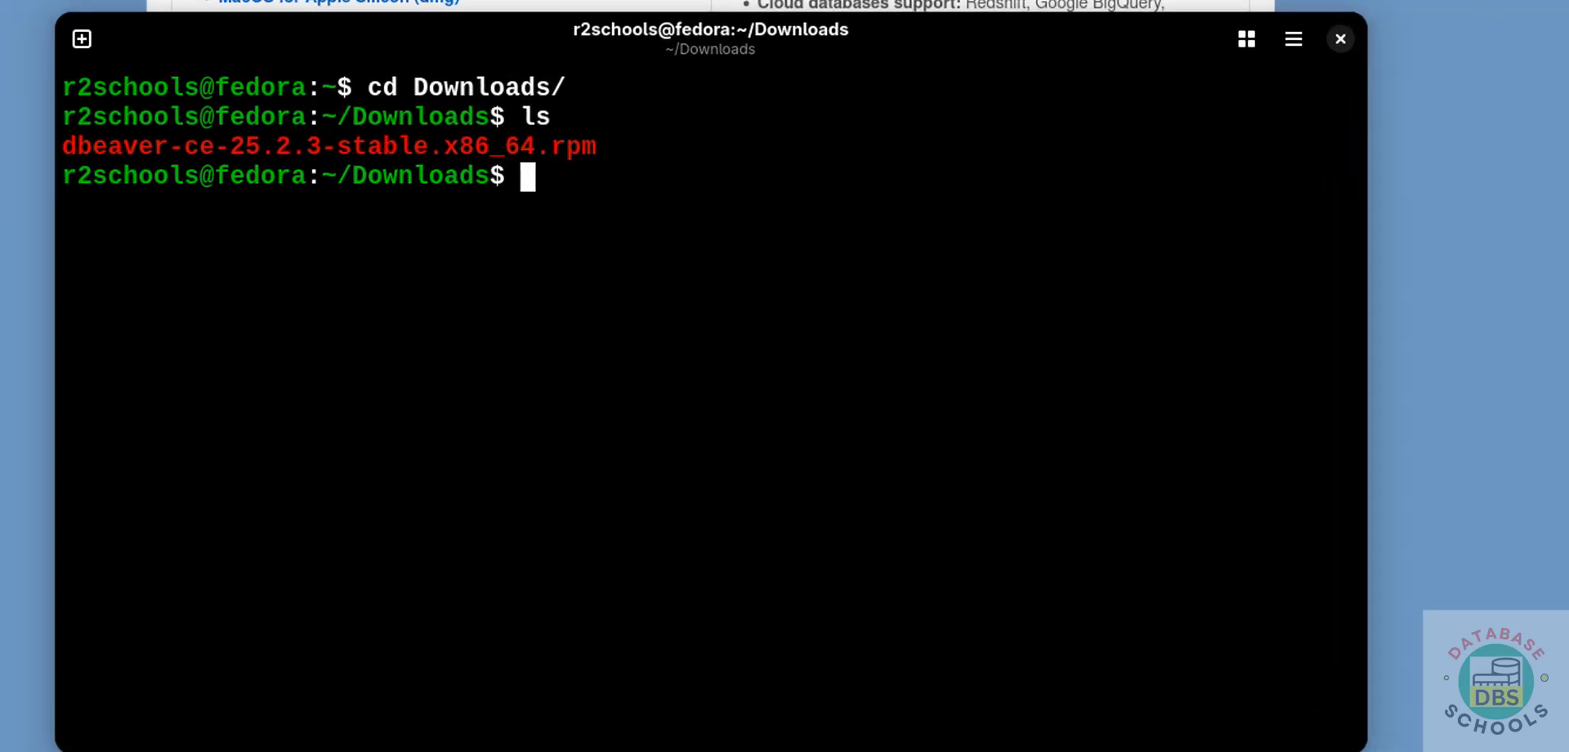
# - Install dbeaver-ce-25.2.3-stable.x86_64.rpm with sudo rpm -ivh --nodeps, authenticating with the sudo password
pyautogui.write('sud o')
pyautogui.press('BackSpace')
pyautogui.press('BackSpace')
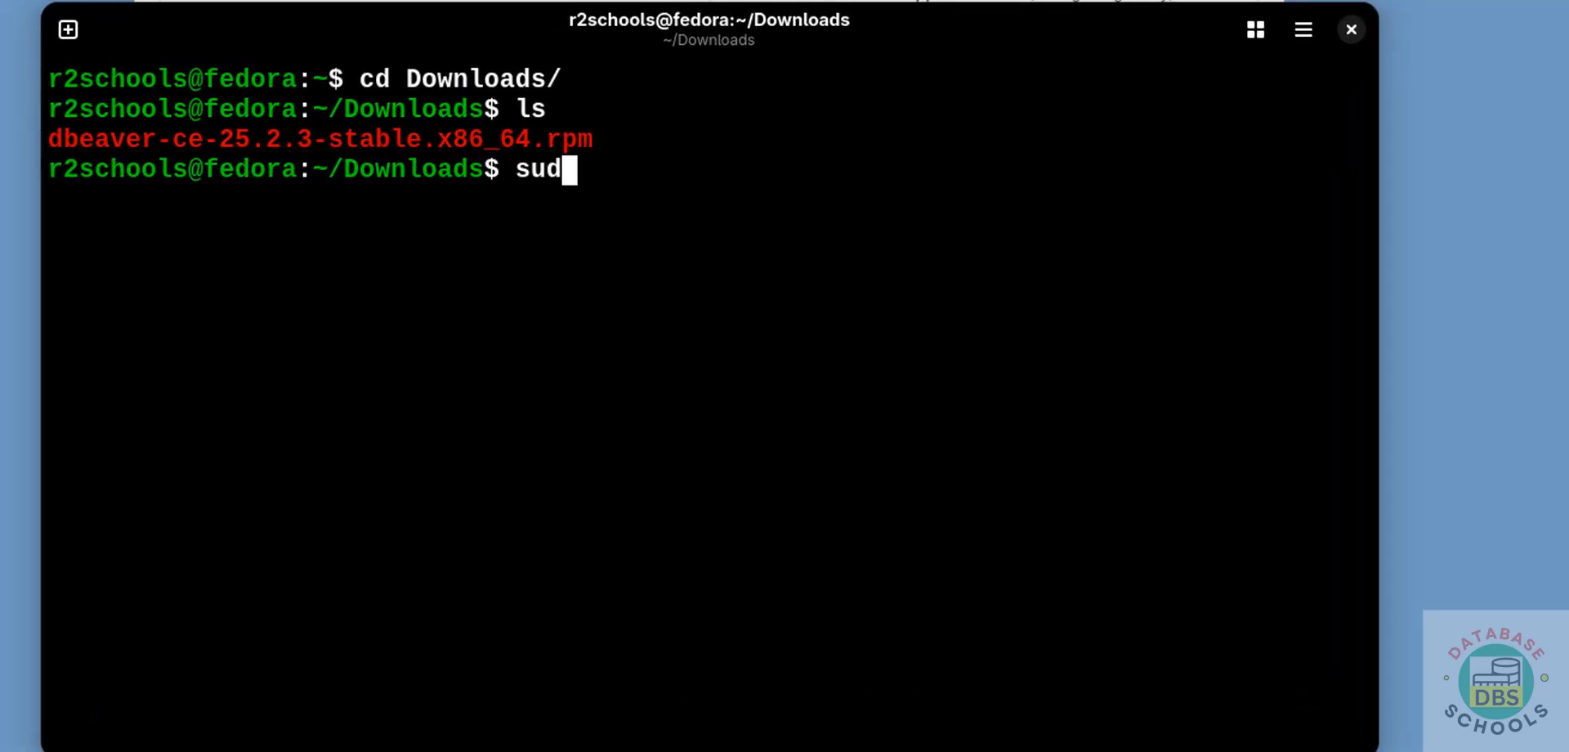
pyautogui.write('o rpm ')
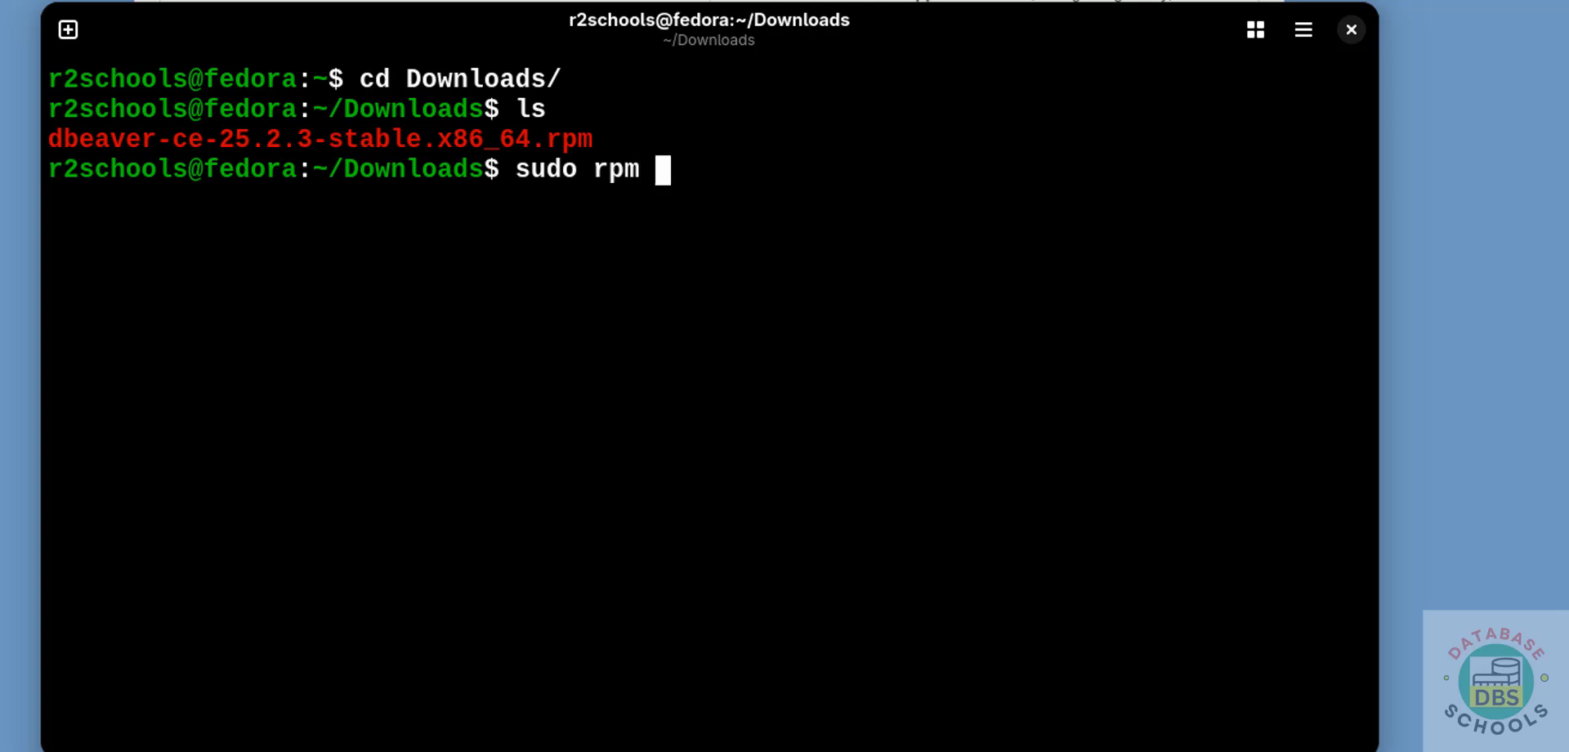
pyautogui.write('-ivh --')
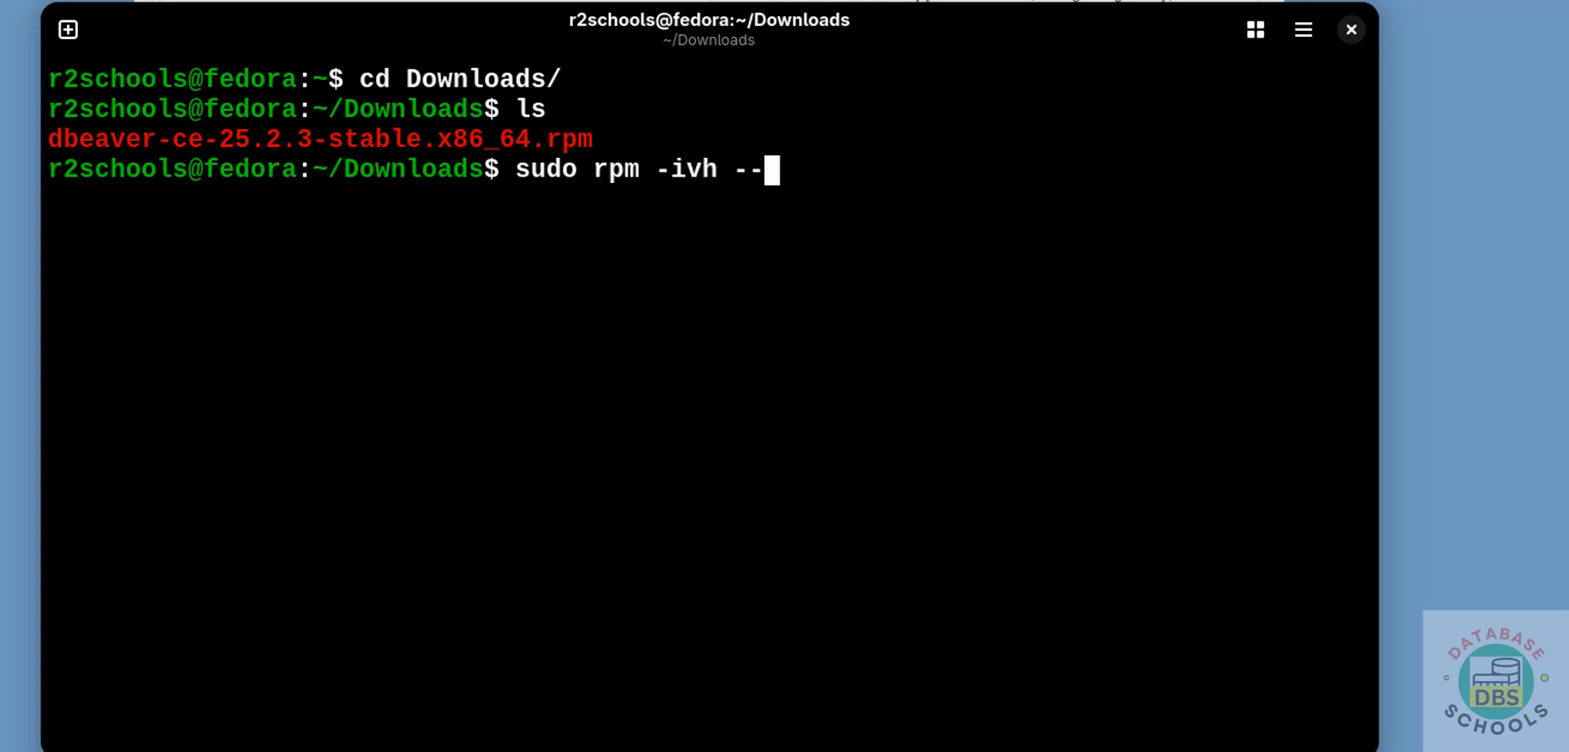
pyautogui.write('nodeps ')
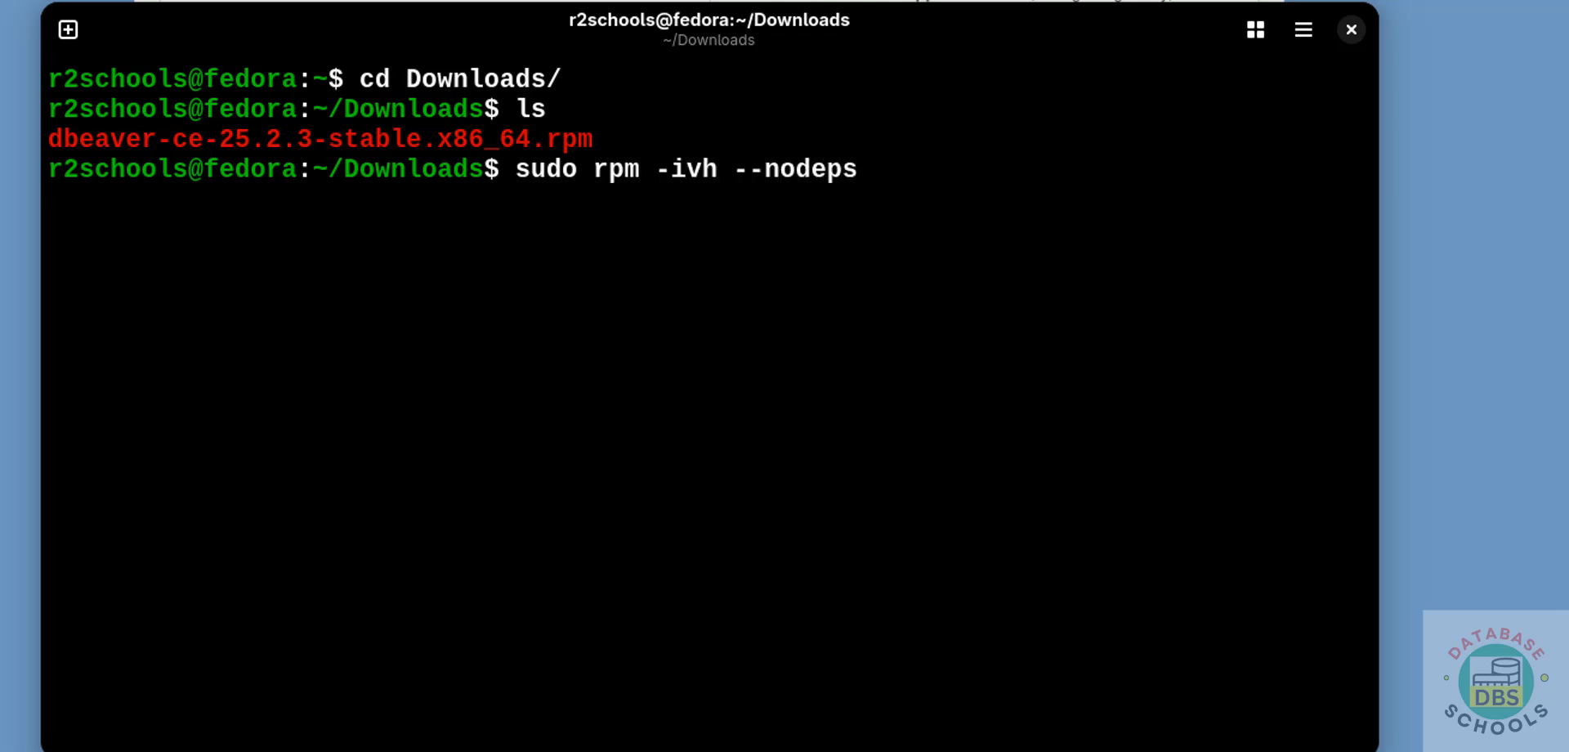
pyautogui.write('deba')
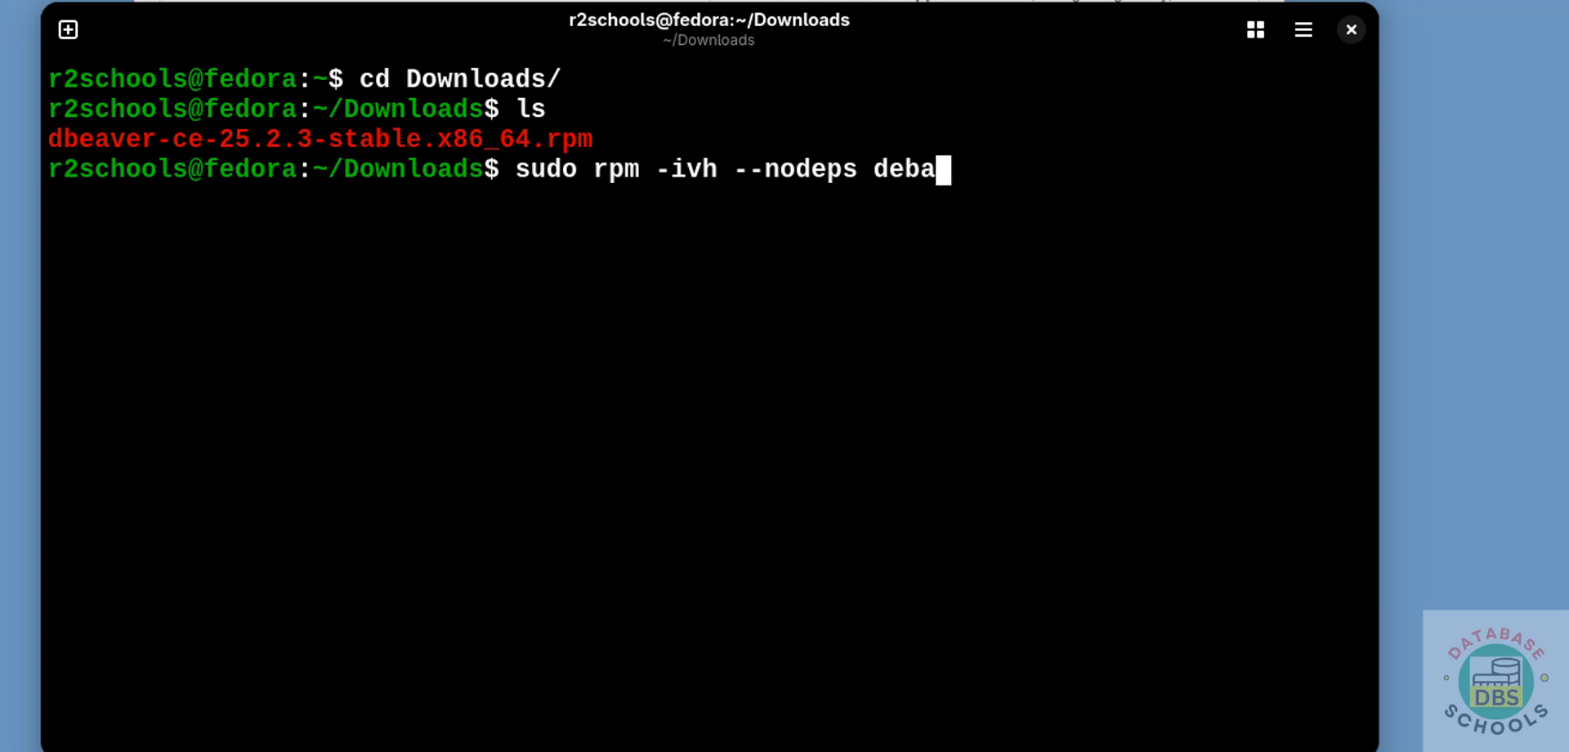
pyautogui.press('BackSpace')
pyautogui.press('BackSpace')
pyautogui.press('BackSpace')
pyautogui.write('beaver')
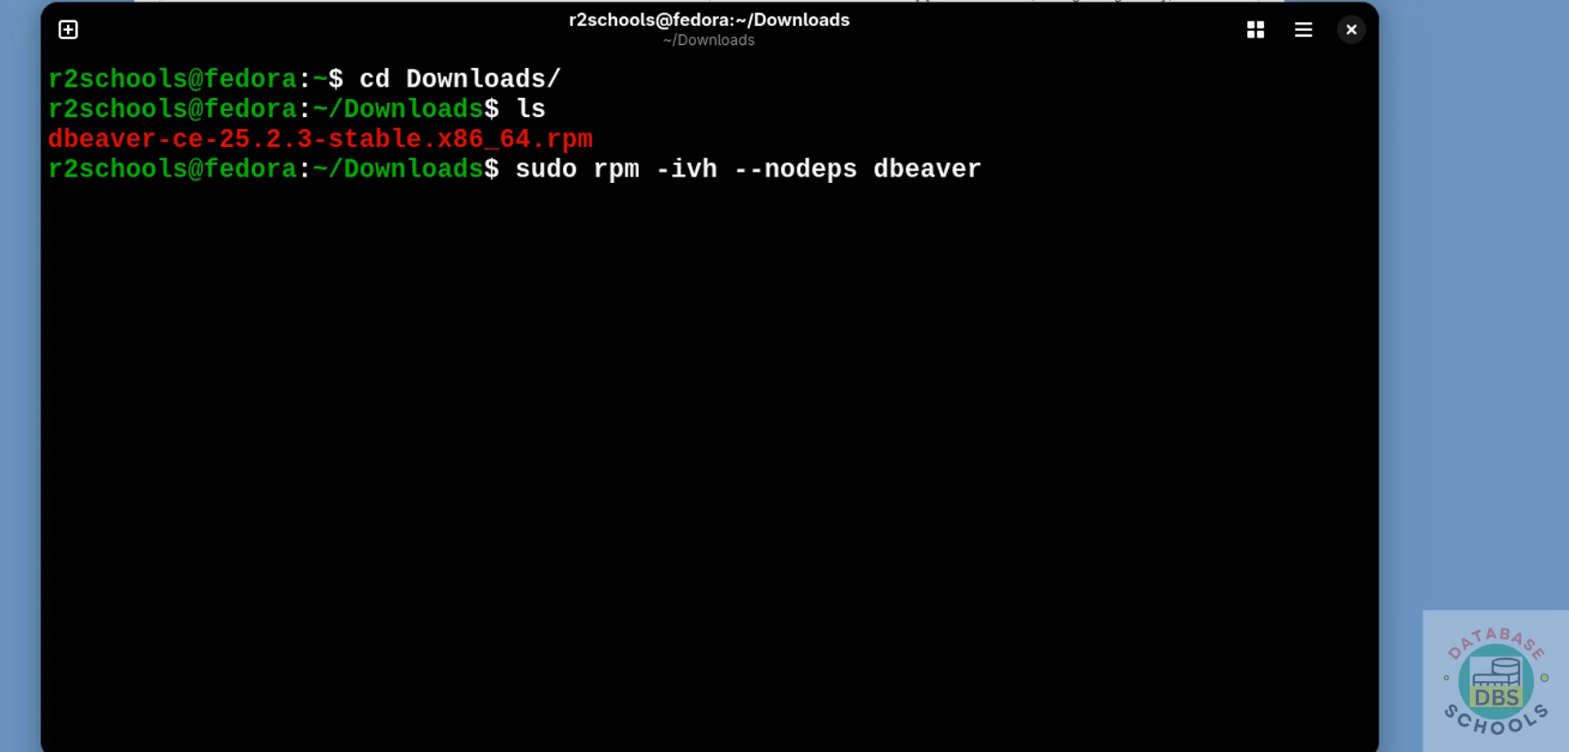
pyautogui.press('Tab')
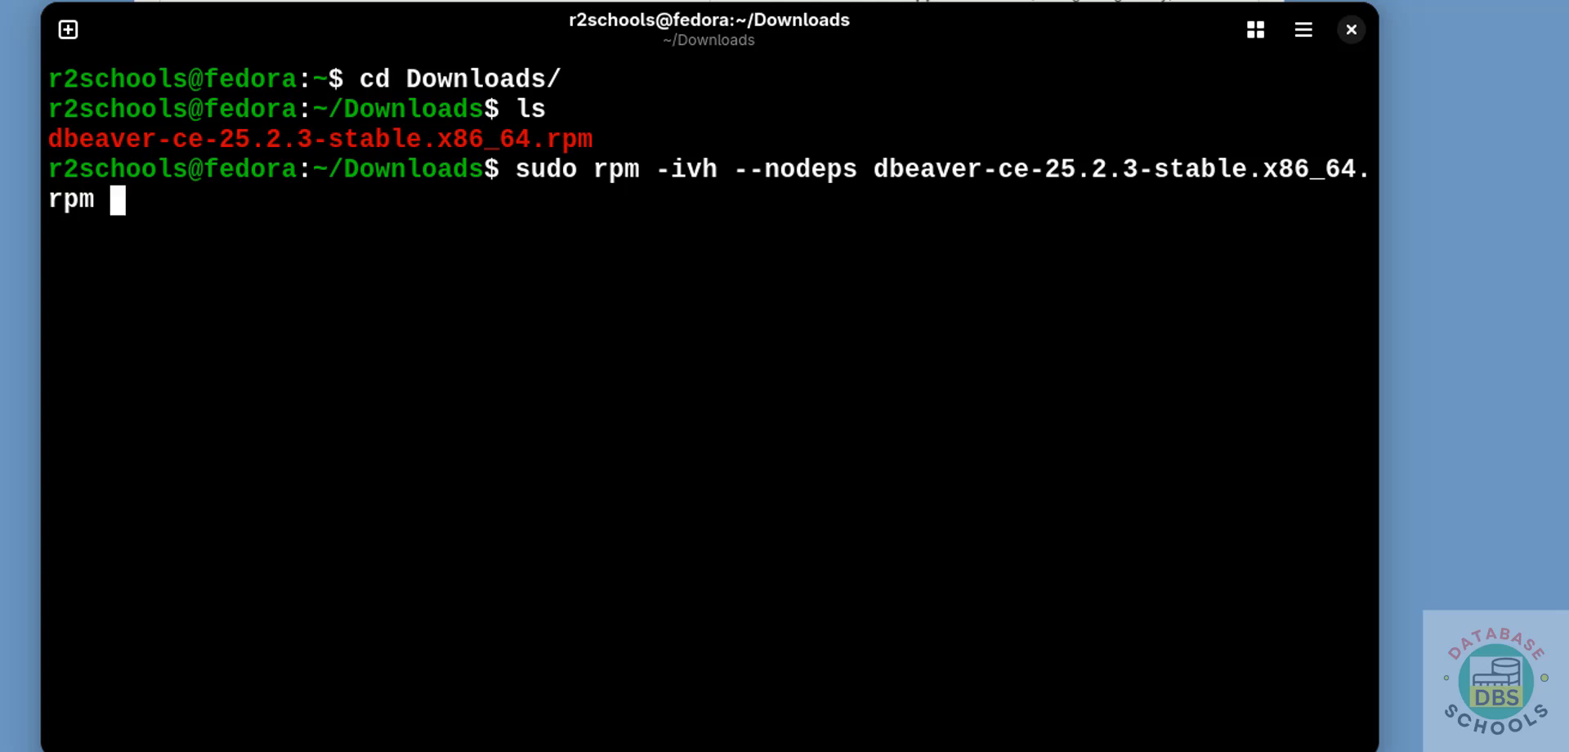
pyautogui.press('Return')
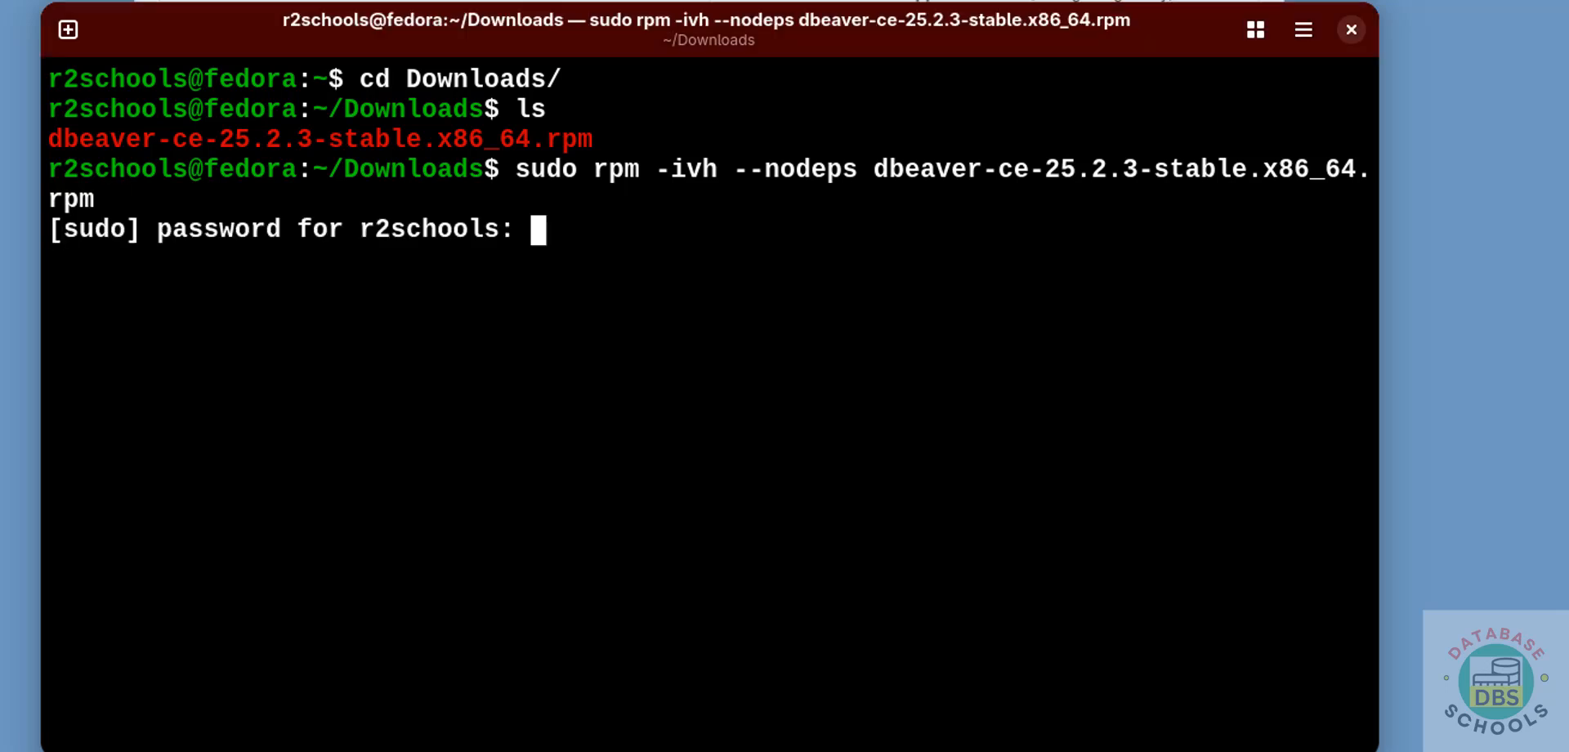
pyautogui.press('Return')
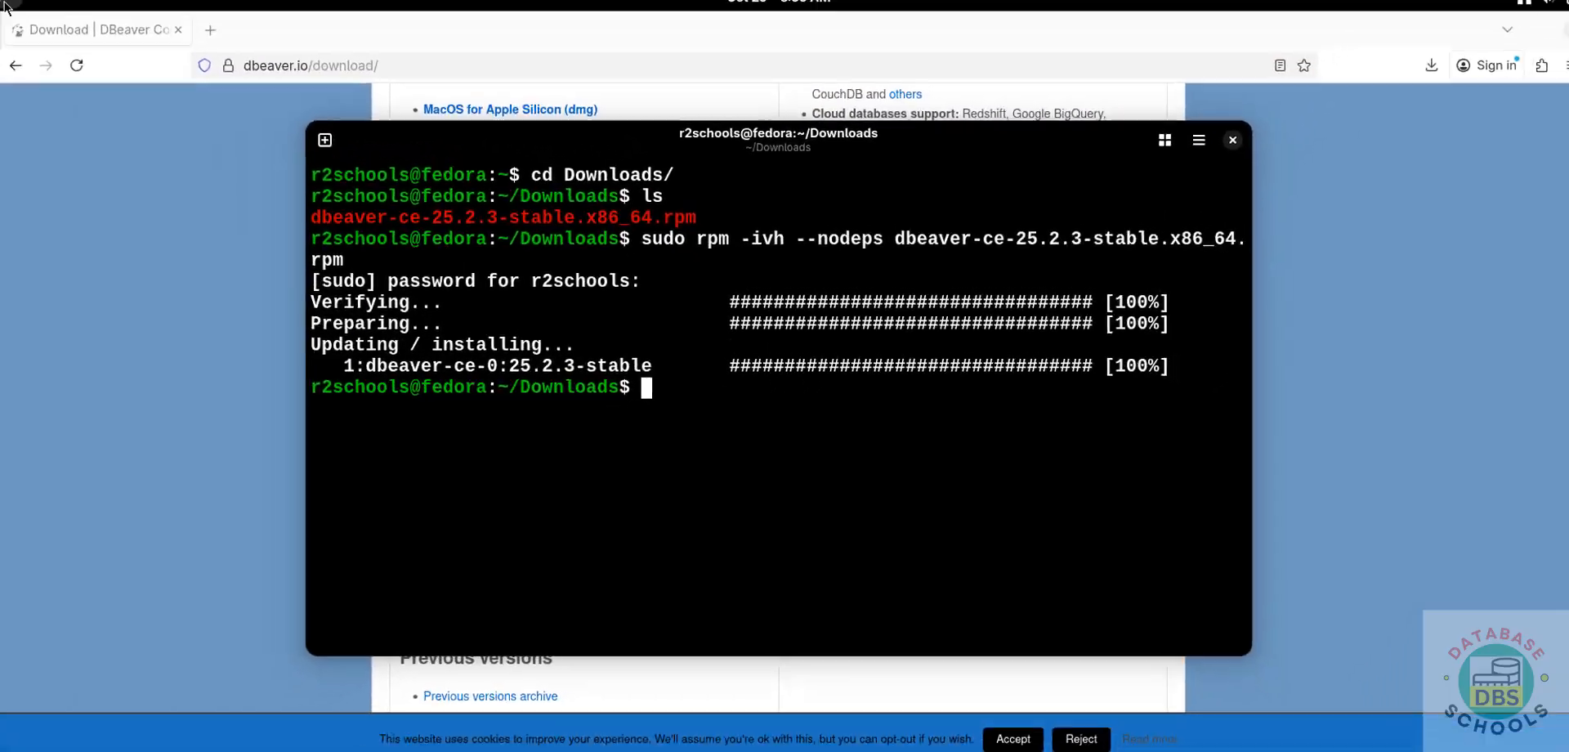
# - Launch the newly installed dbeaver-ce application
pyautogui.press('super')
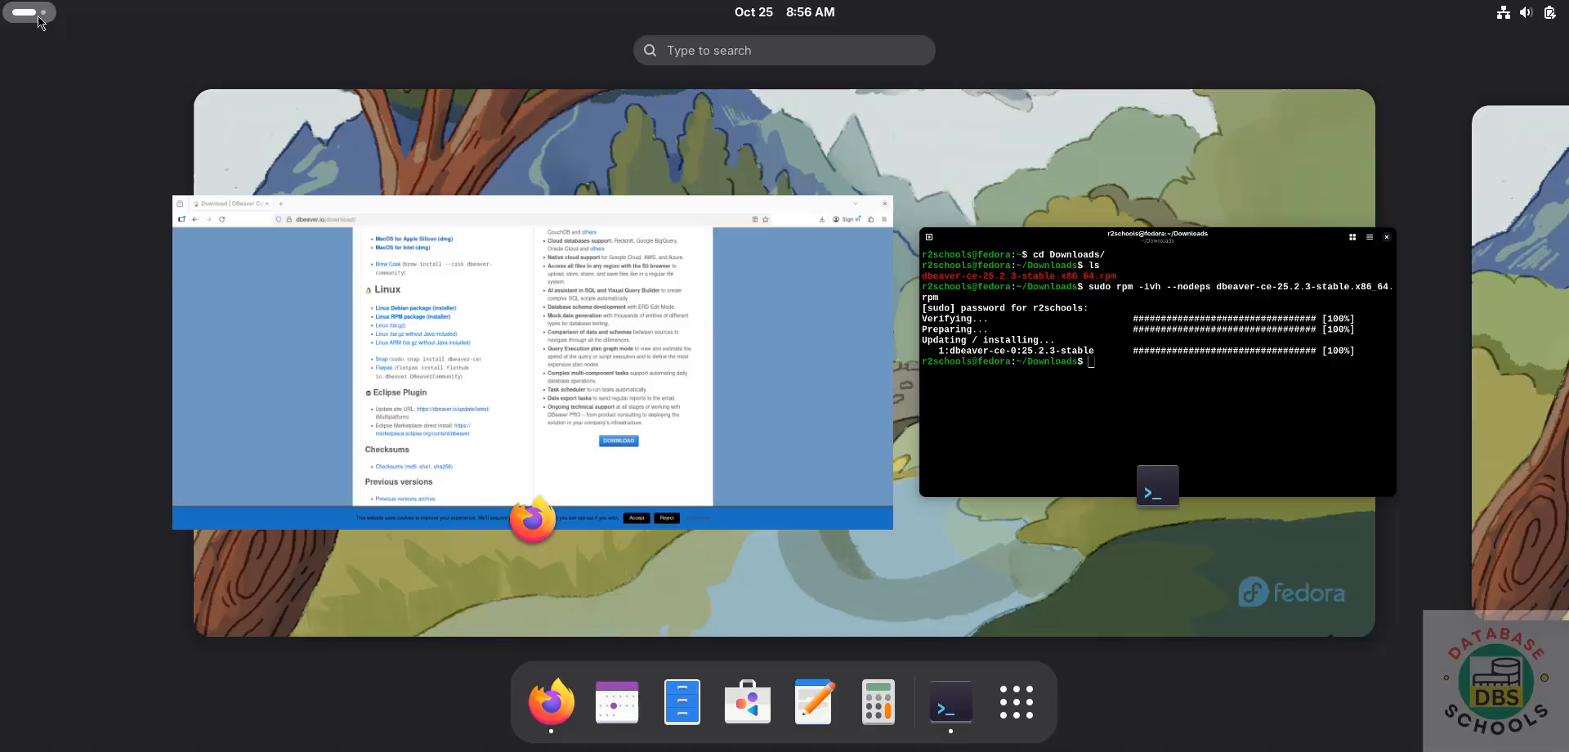
pyautogui.click(1012, 700)
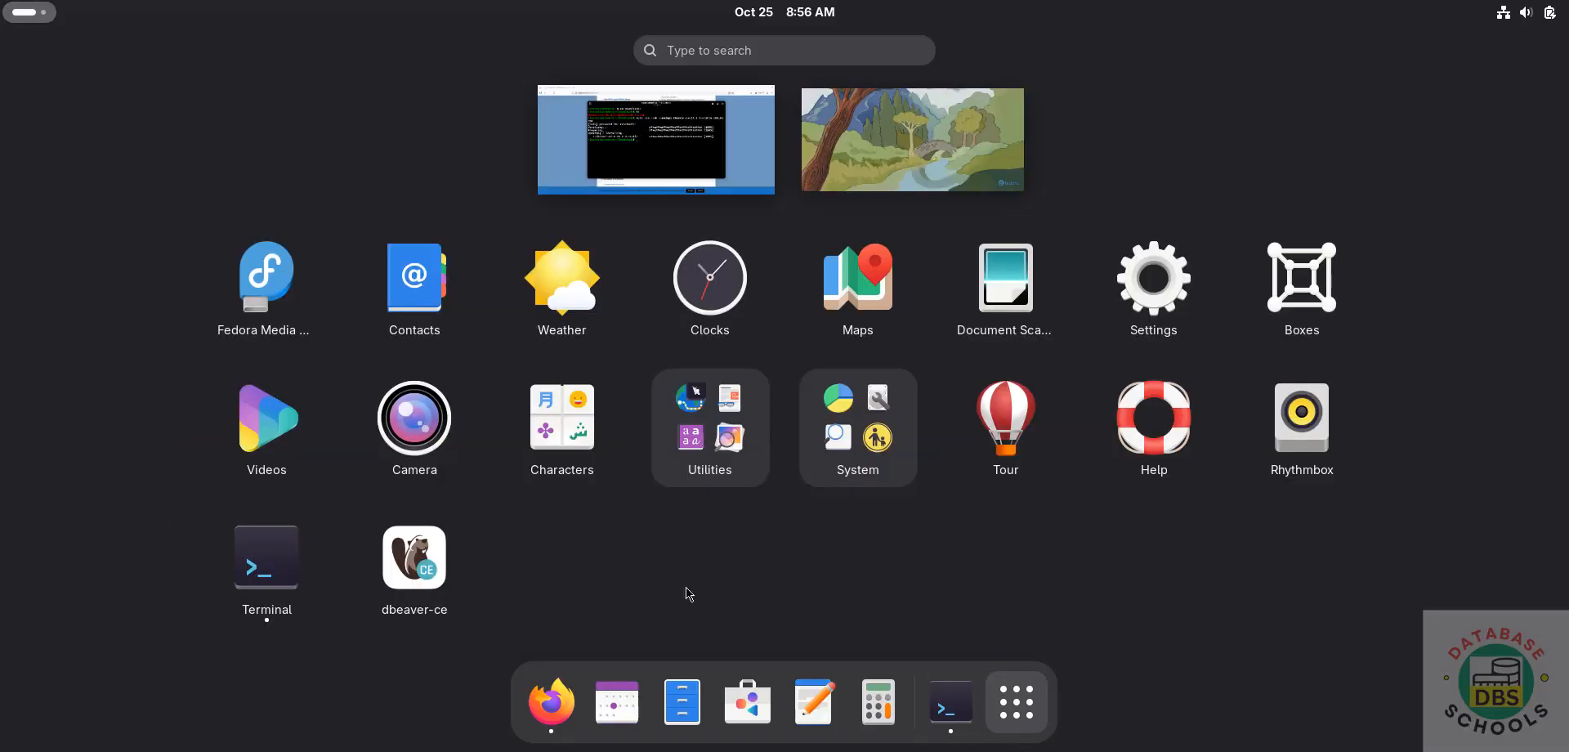
pyautogui.click(415, 558)
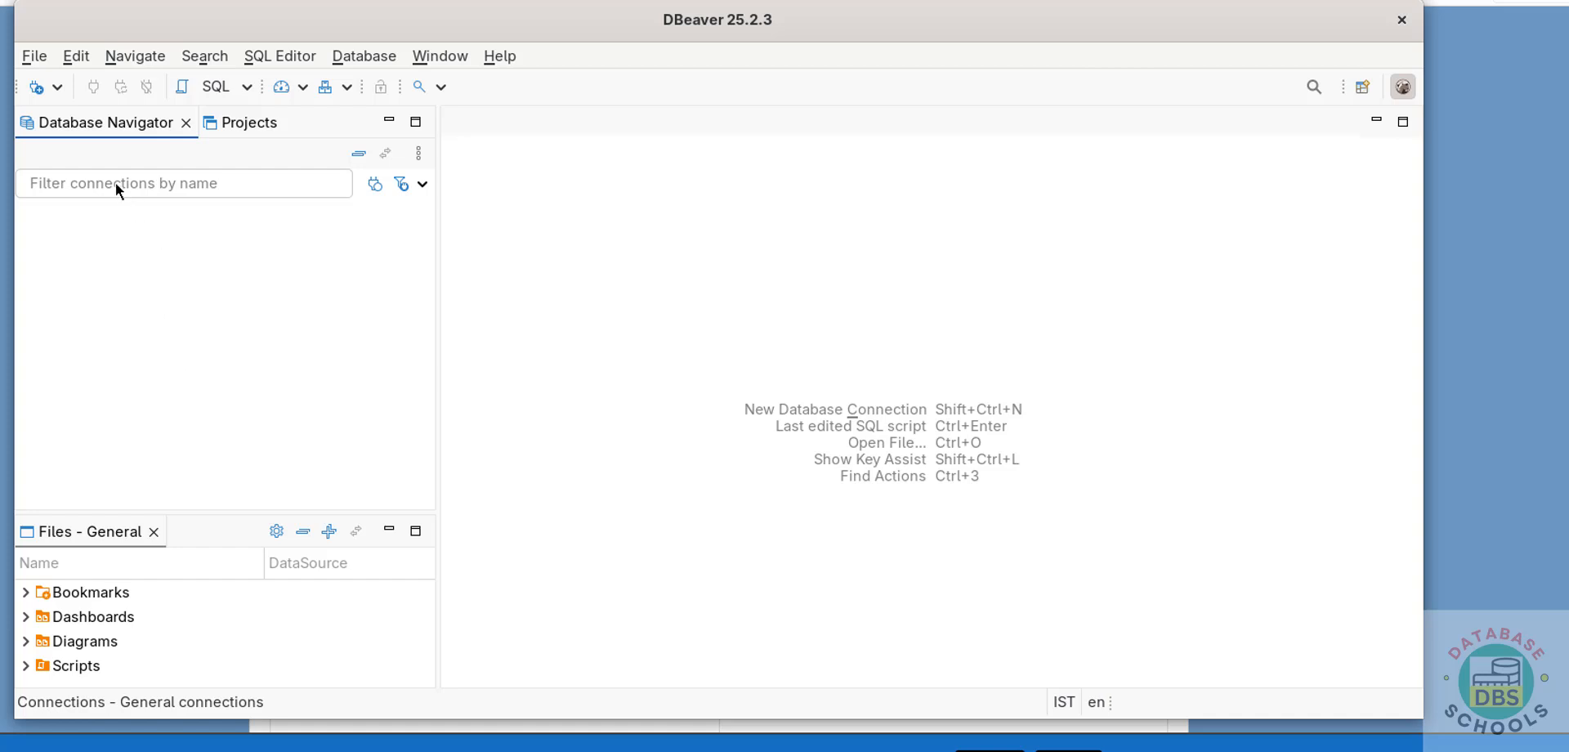
# - Create a new database connection with the MySQL driver and proceed to its connection settings
pyautogui.click(343, 54)
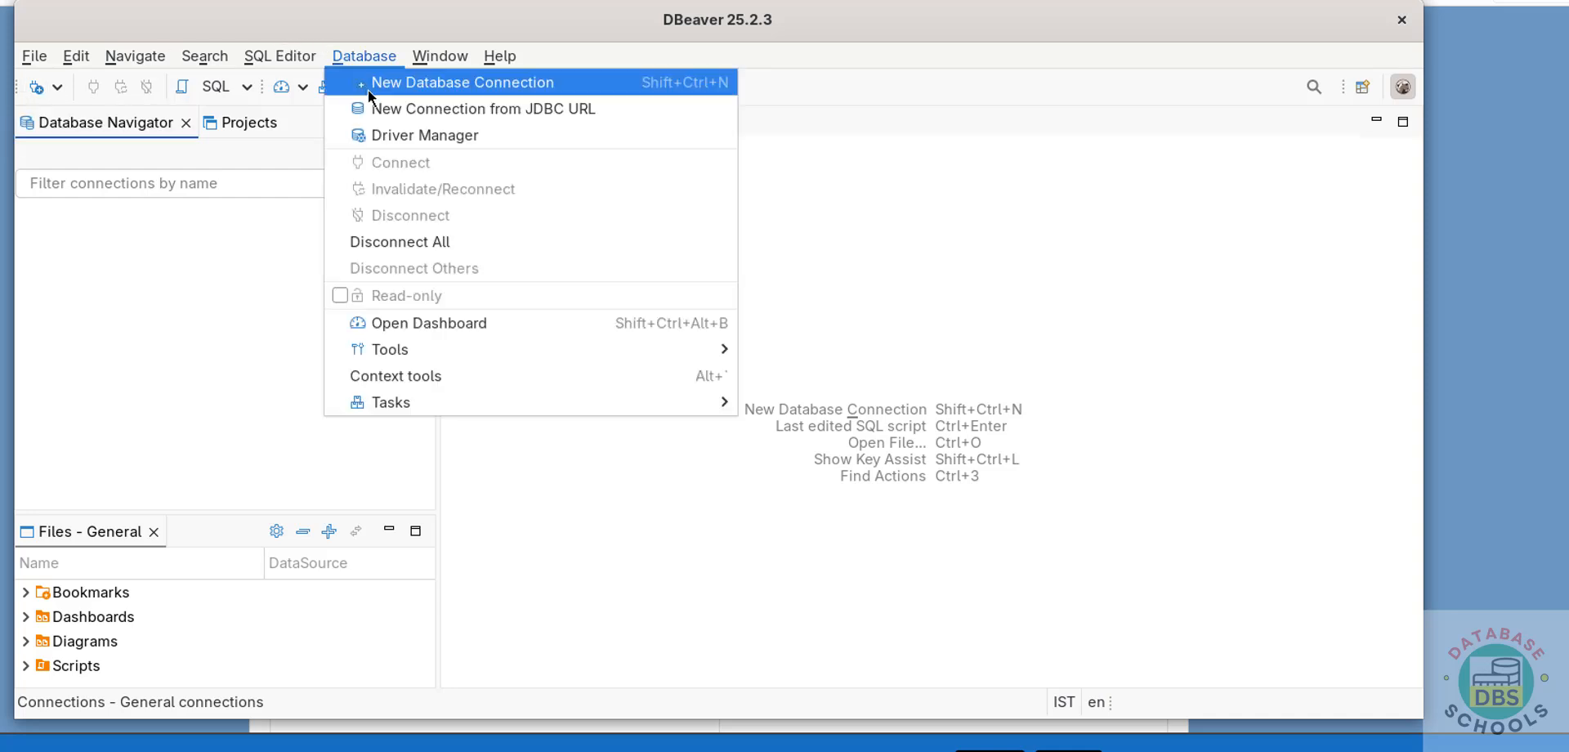
pyautogui.click(368, 90)
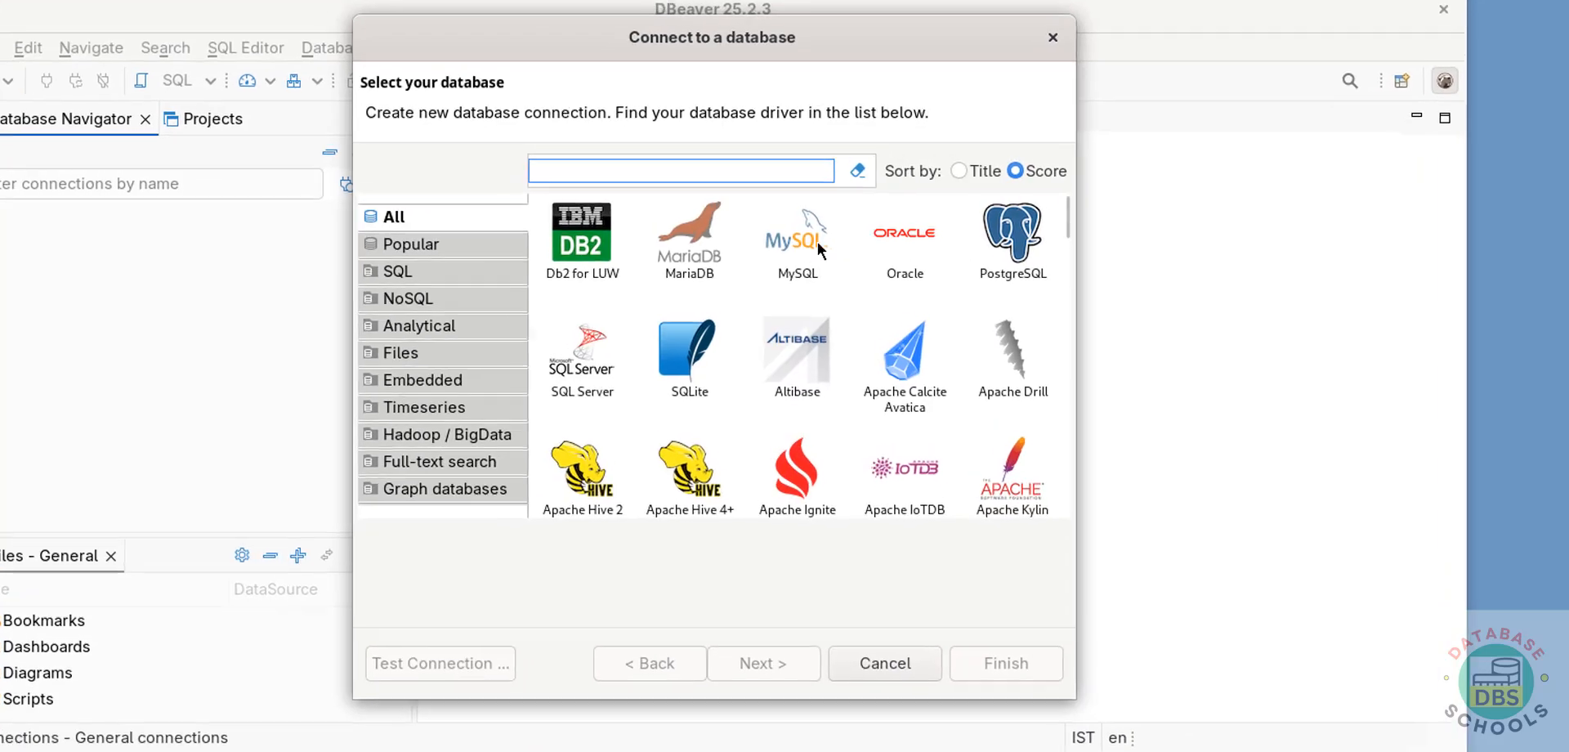
pyautogui.click(818, 242)
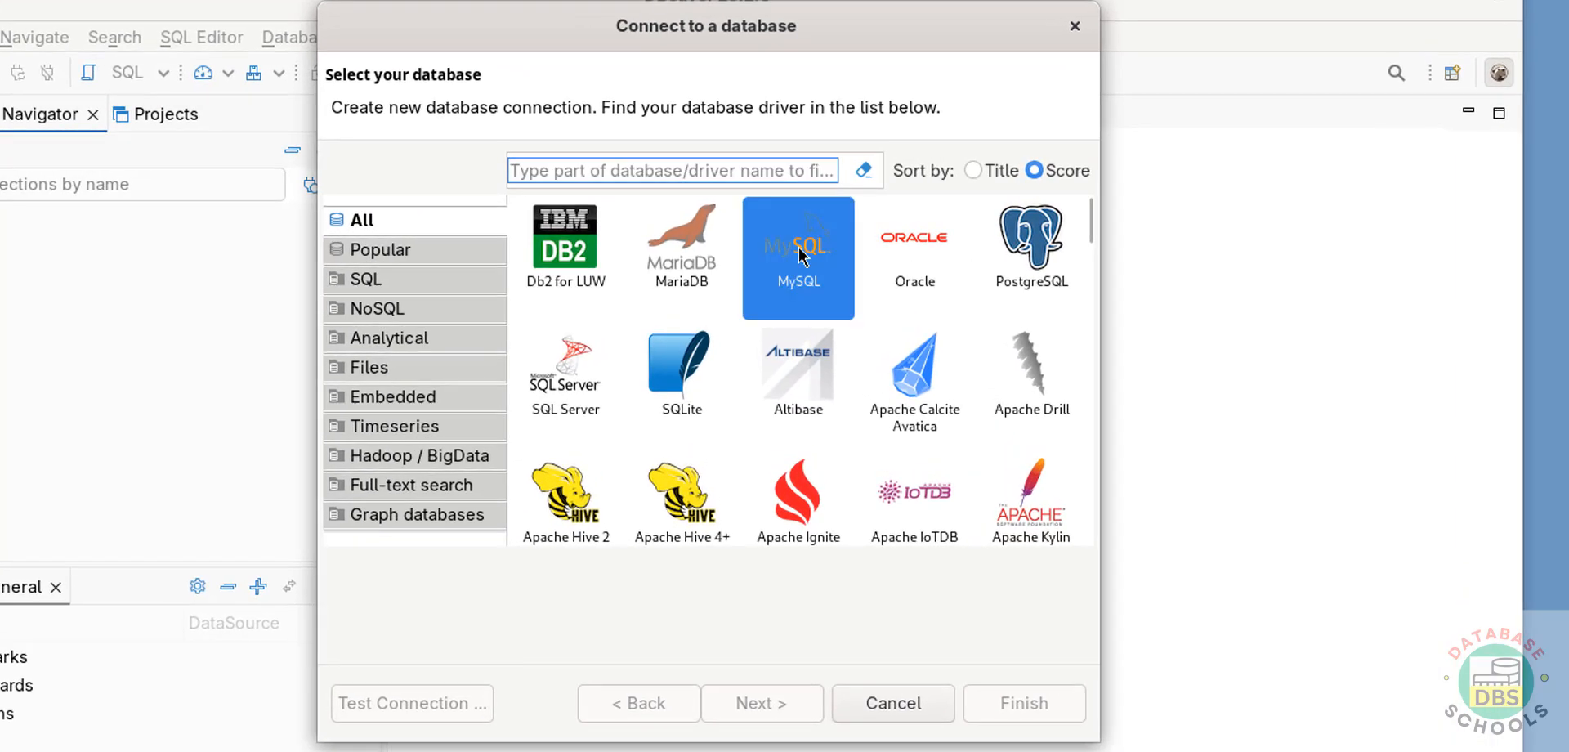
pyautogui.click(762, 701)
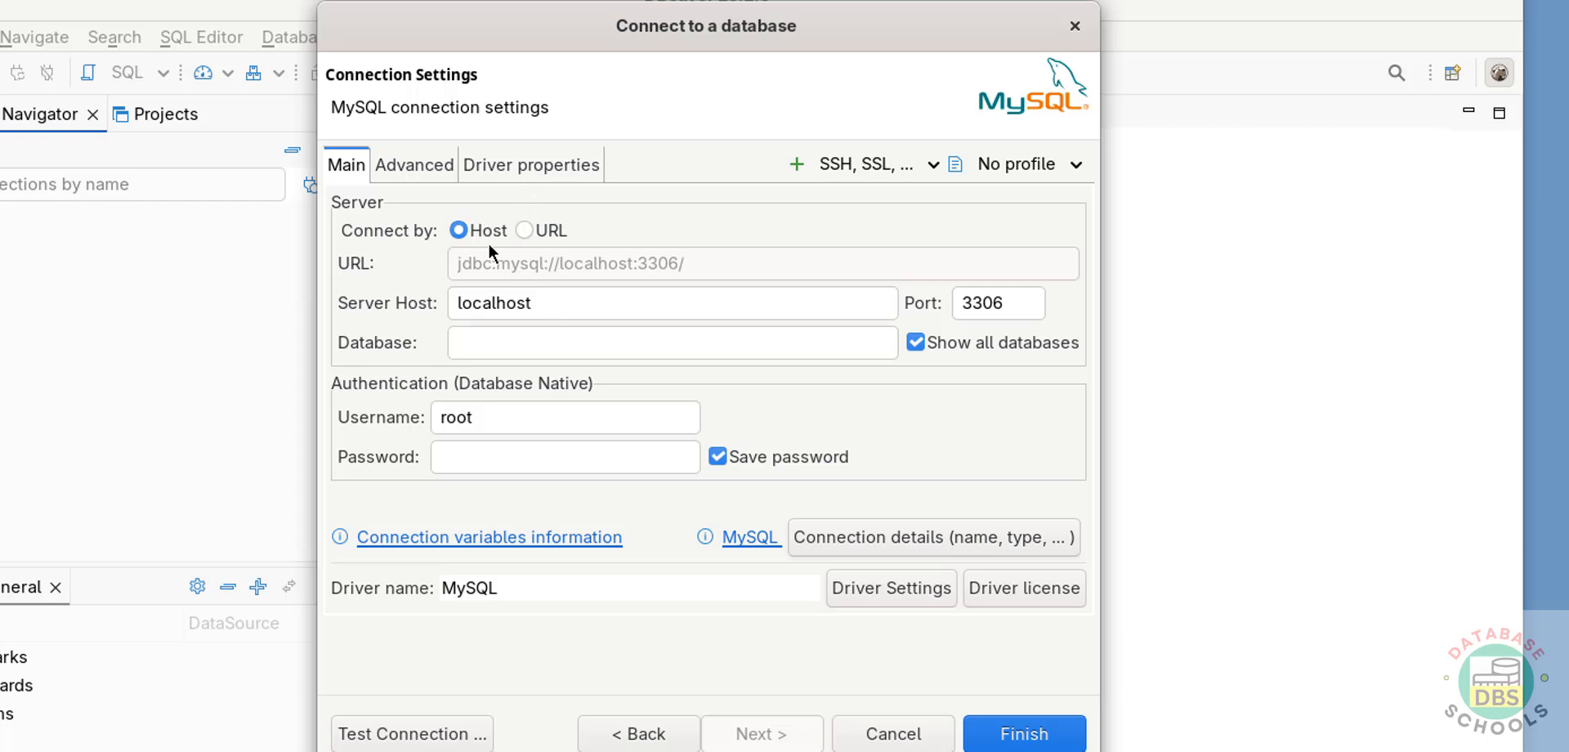
# - Set the MySQL connection's database to bank with the root account's password, and test the connection
pyautogui.click(542, 296)
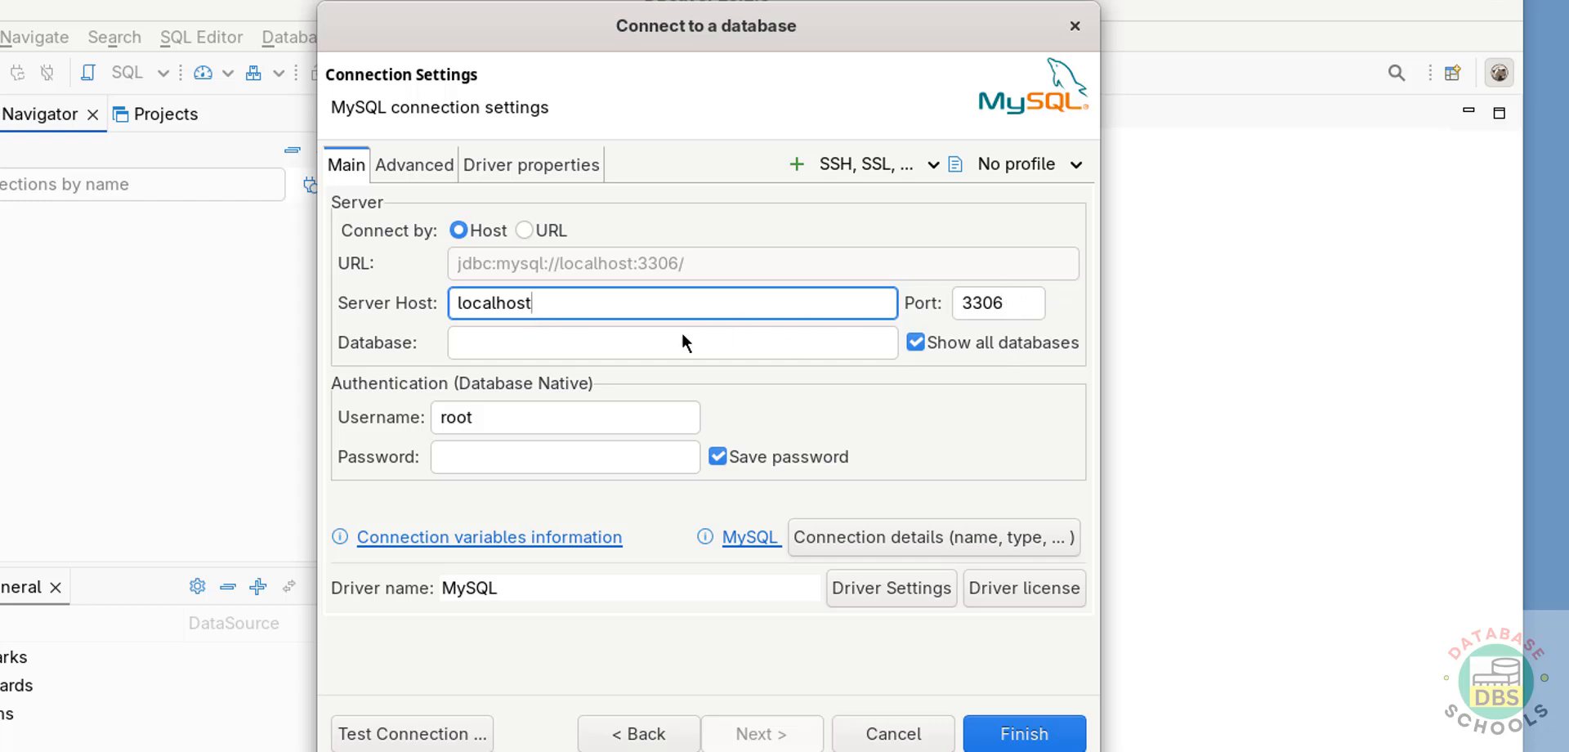
pyautogui.click(651, 336)
pyautogui.write('bank')
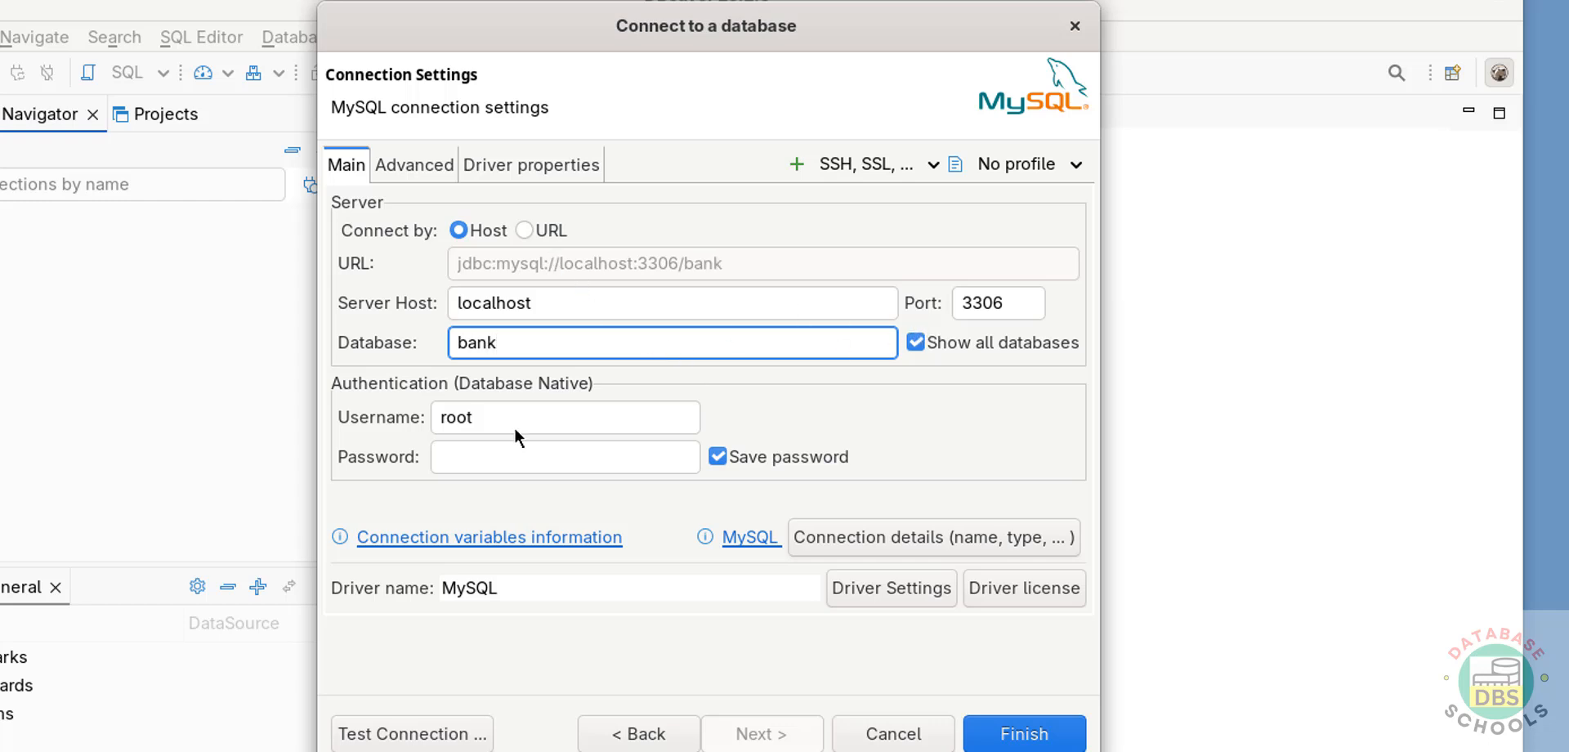
pyautogui.click(478, 457)
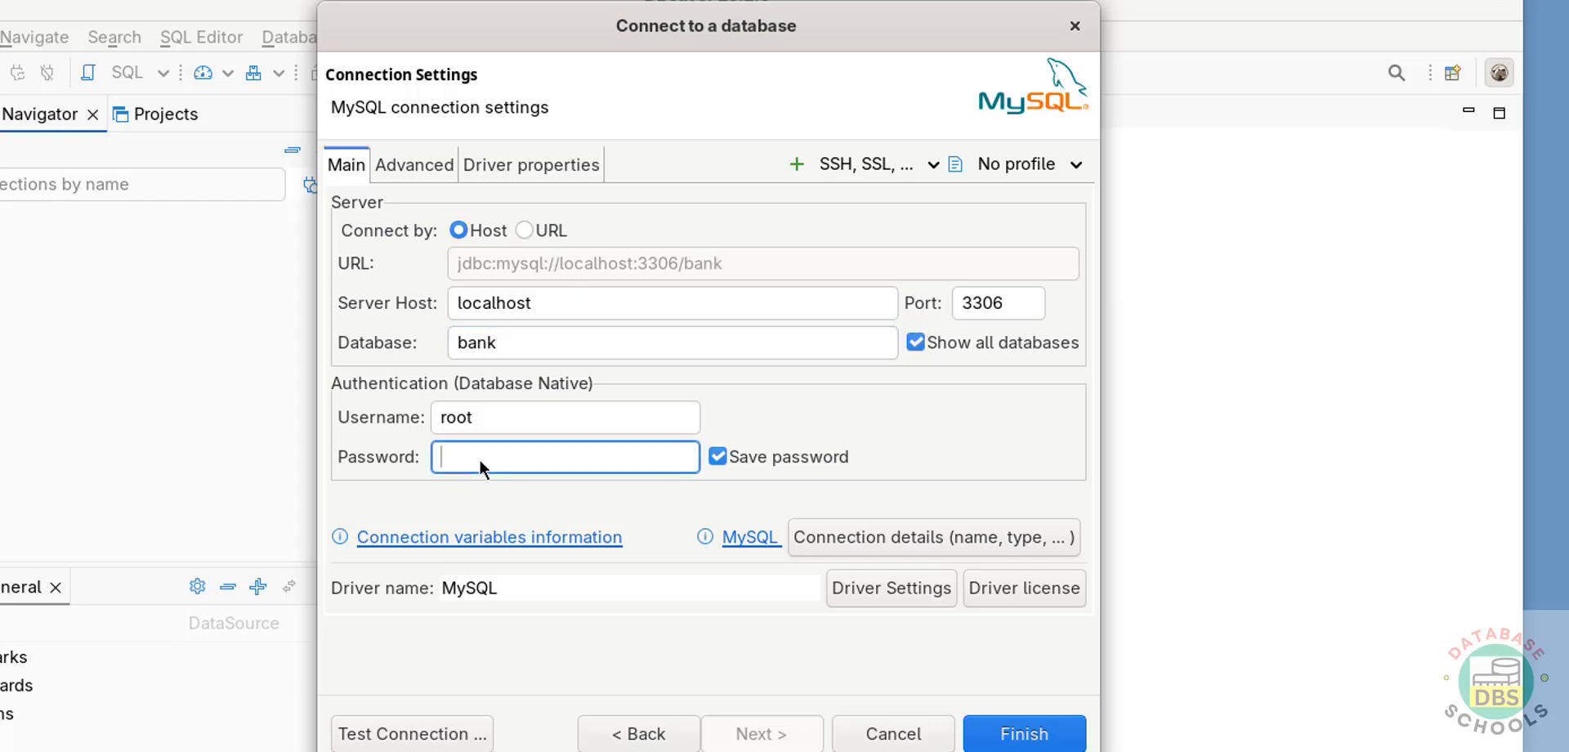
pyautogui.write('●●●●●●●●●●')
pyautogui.click(402, 734)
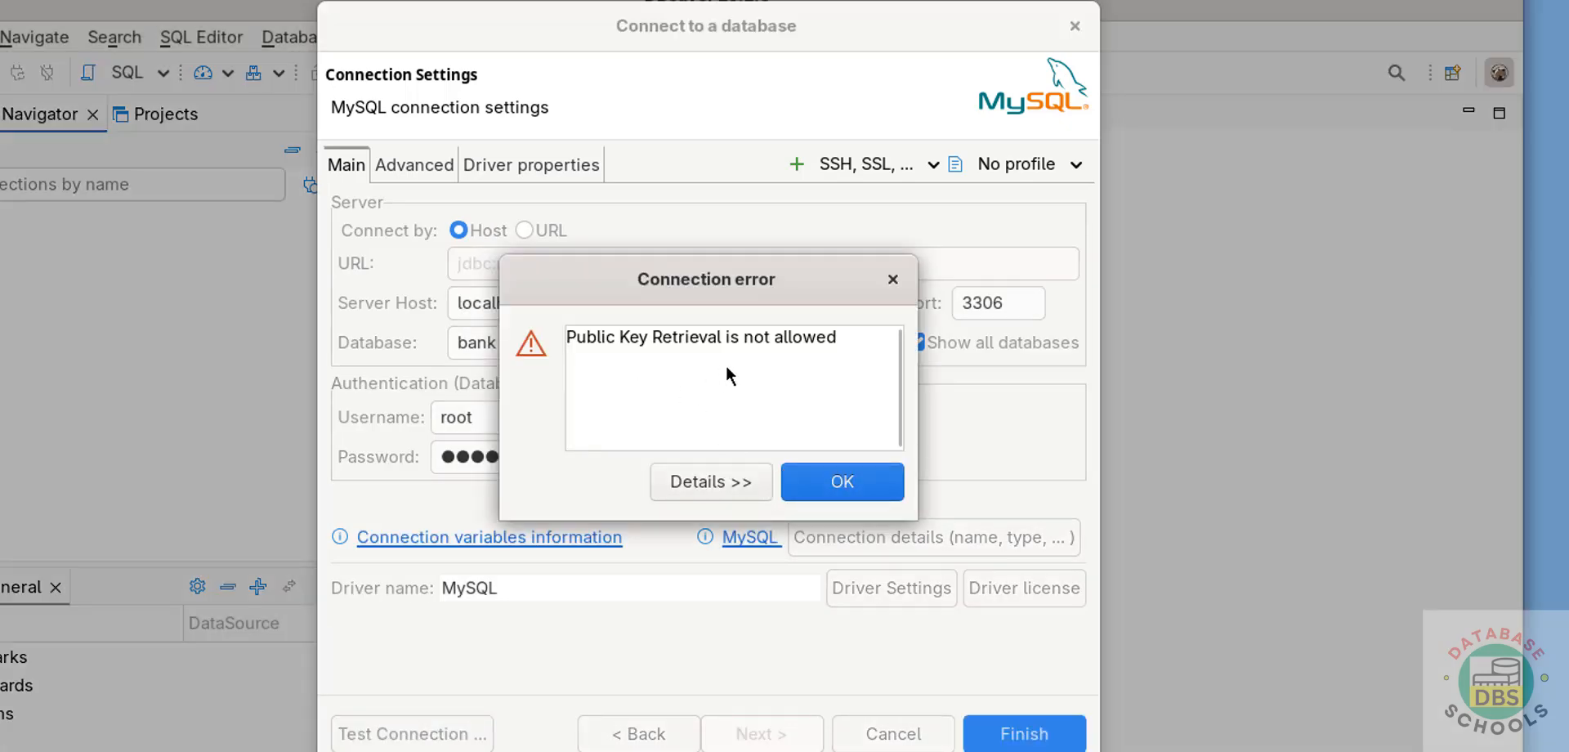
pyautogui.click(814, 487)
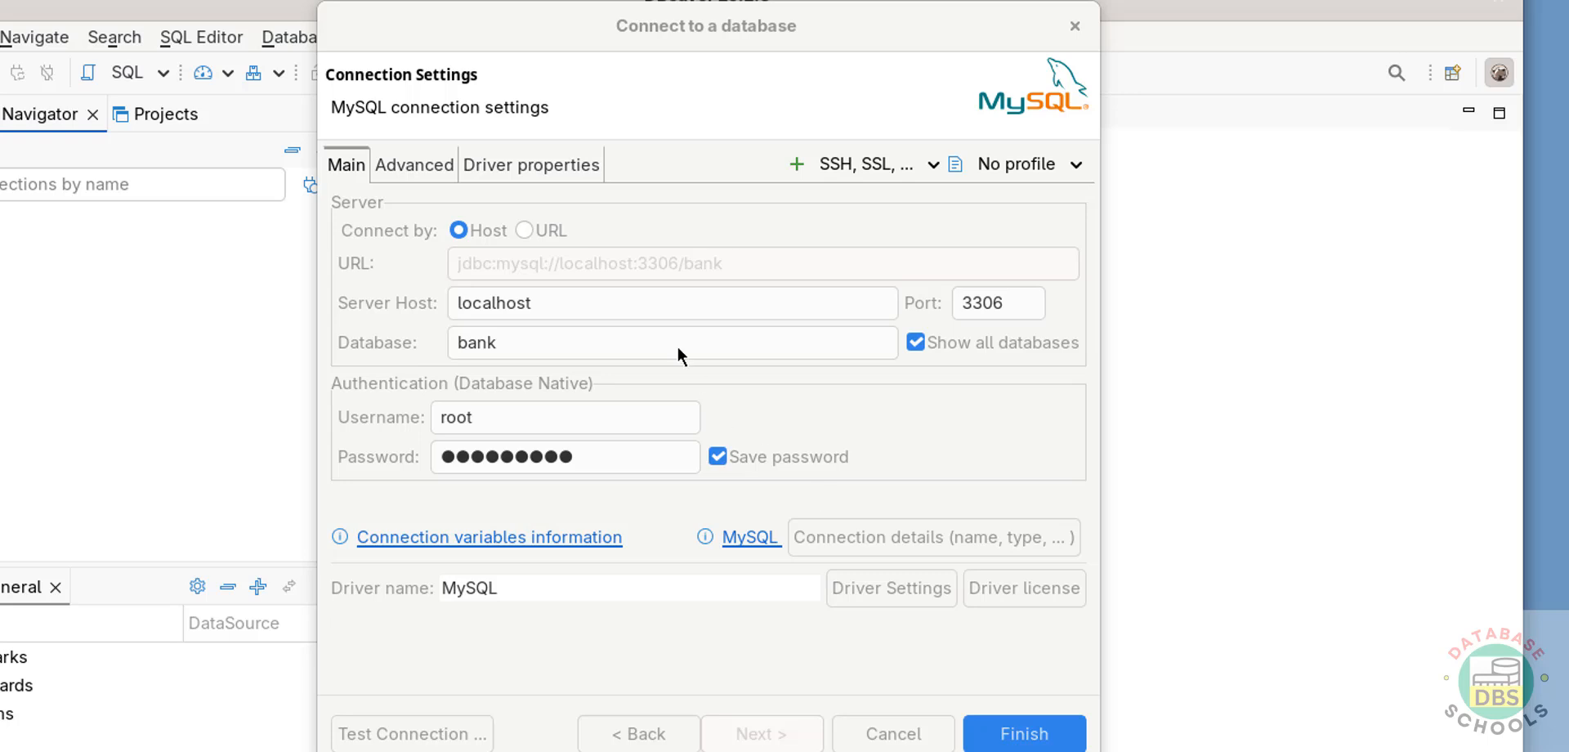
# - Set the allowPublicKeyRetrieval driver property of the MySQL connection to TRUE and test the connection
pyautogui.click(539, 175)
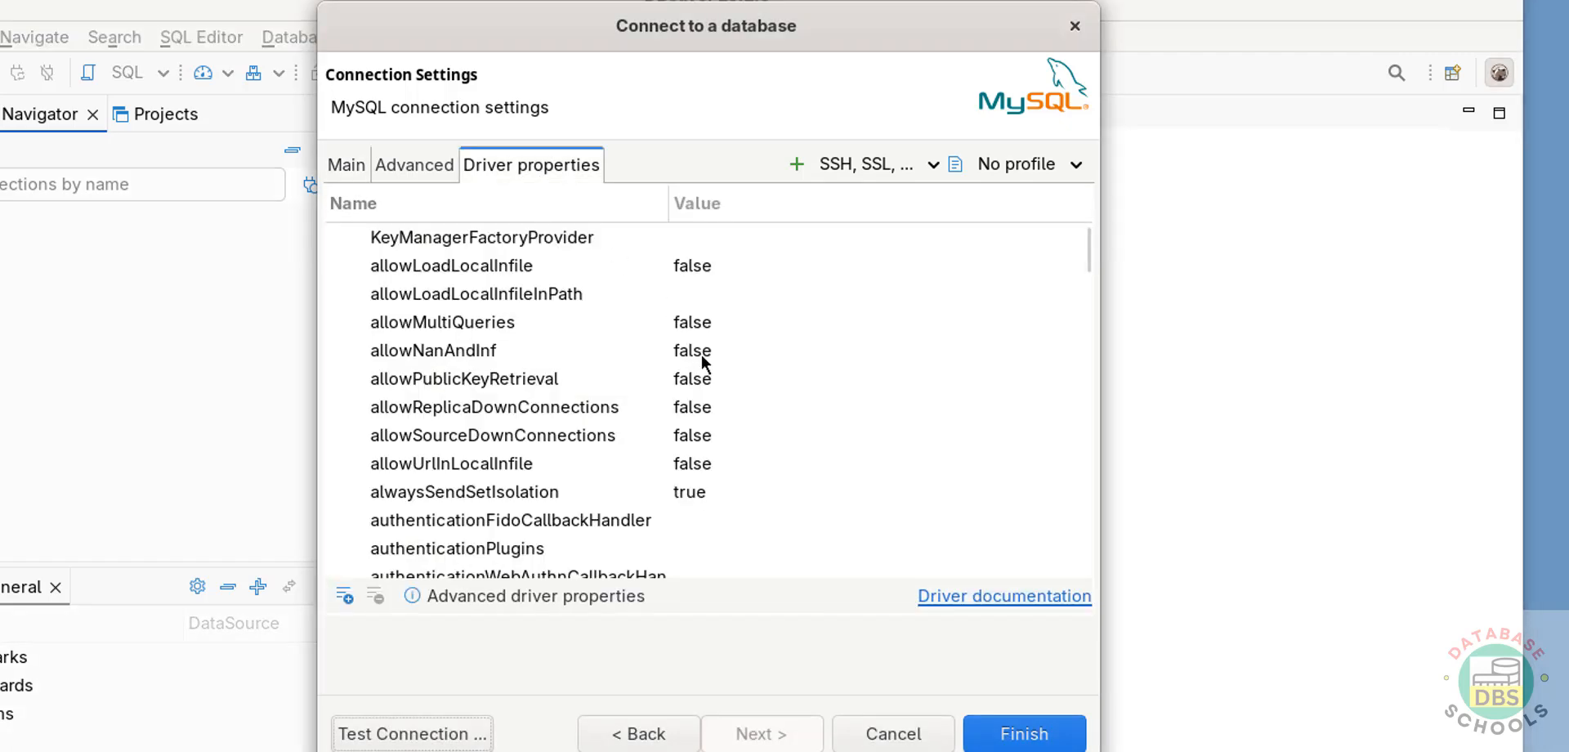
pyautogui.click(507, 378)
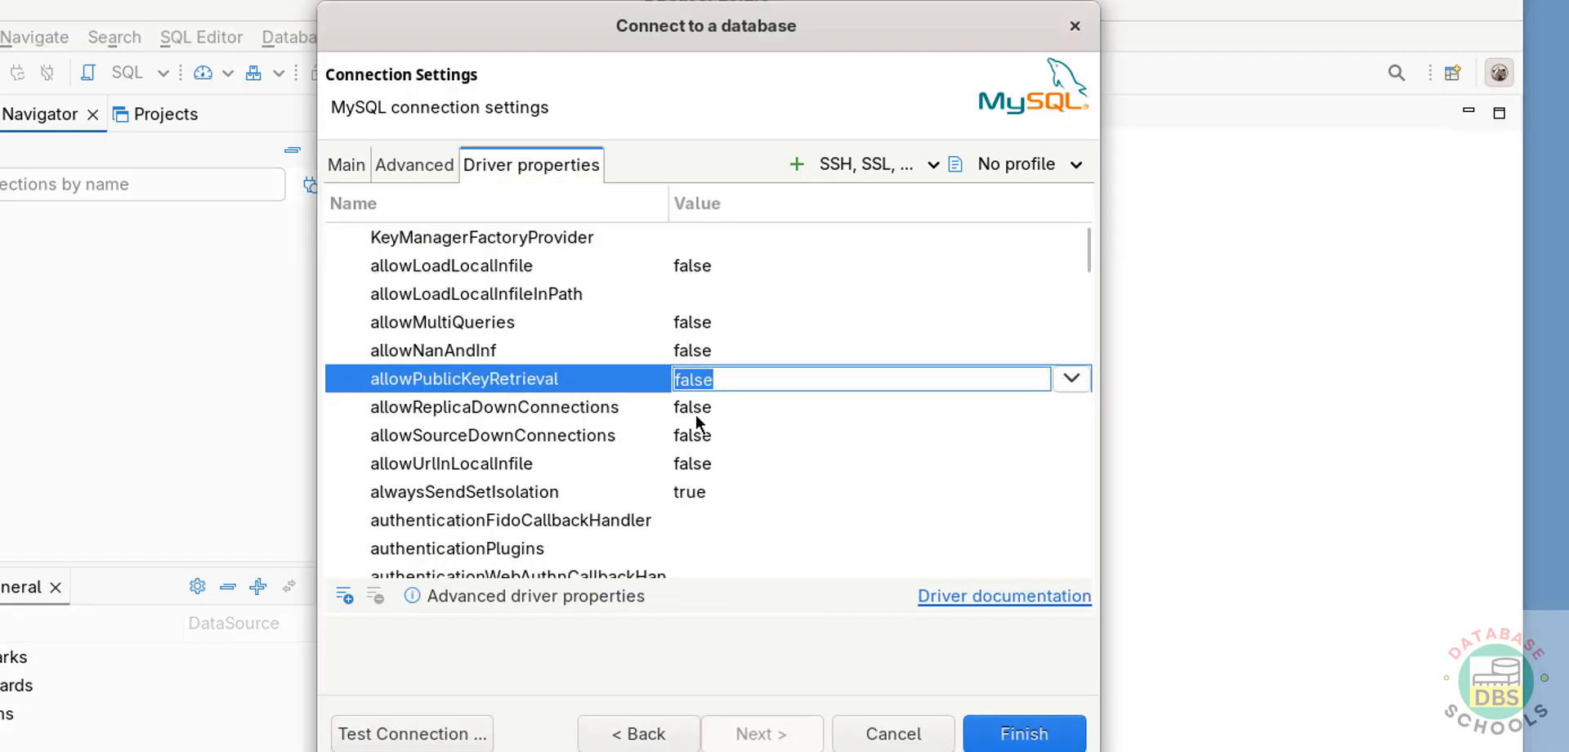
pyautogui.click(1072, 378)
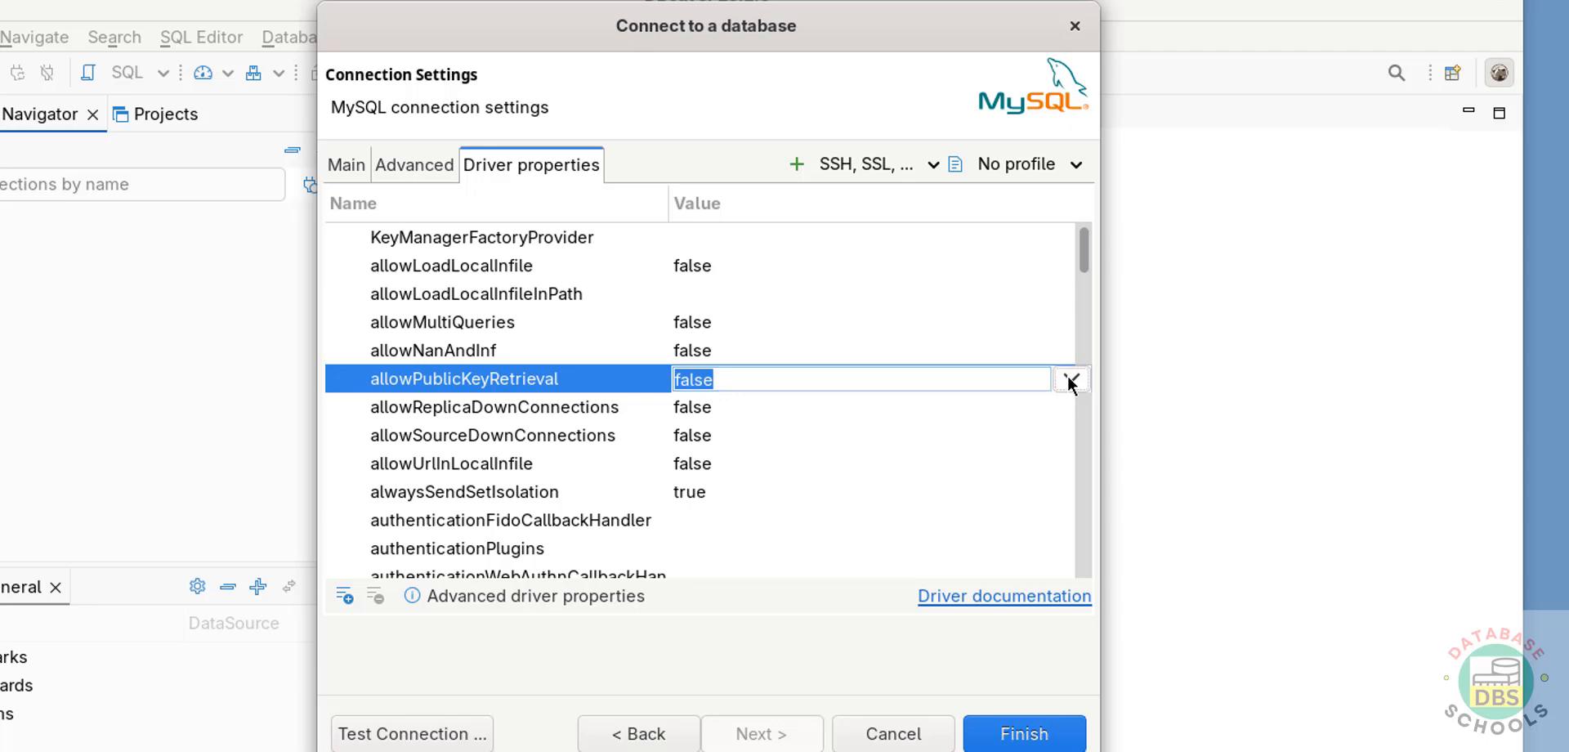
pyautogui.click(736, 437)
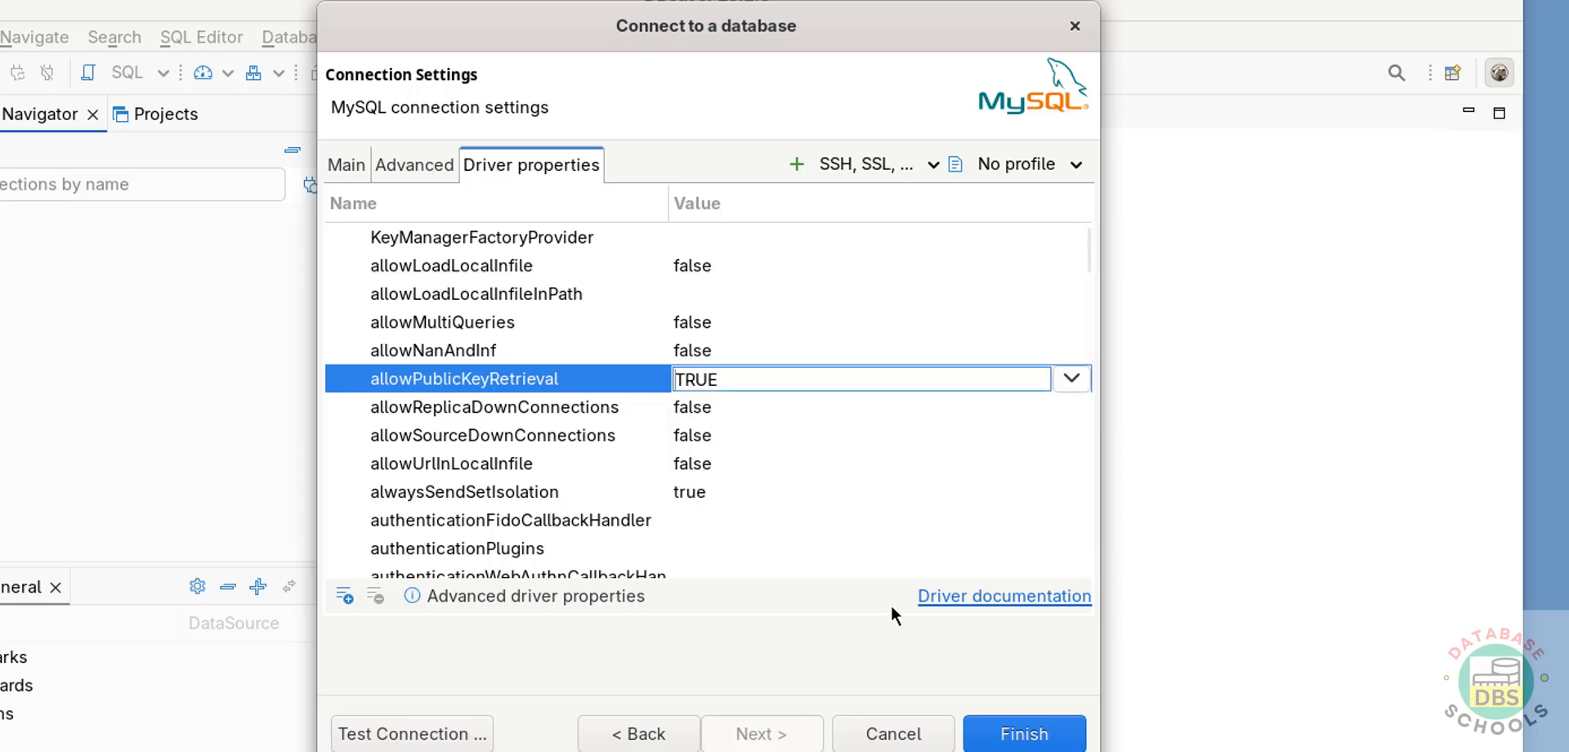
pyautogui.click(450, 733)
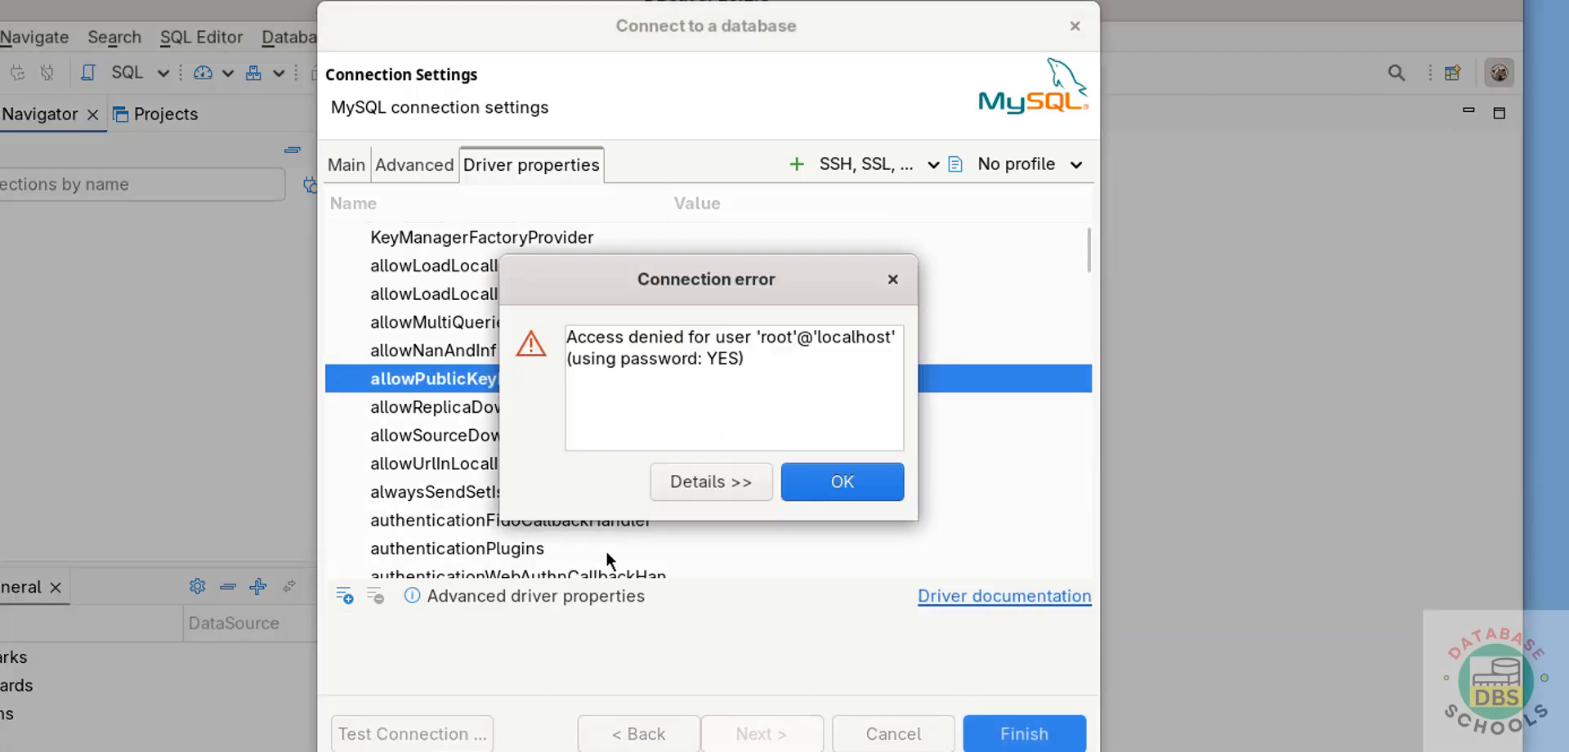
pyautogui.click(817, 484)
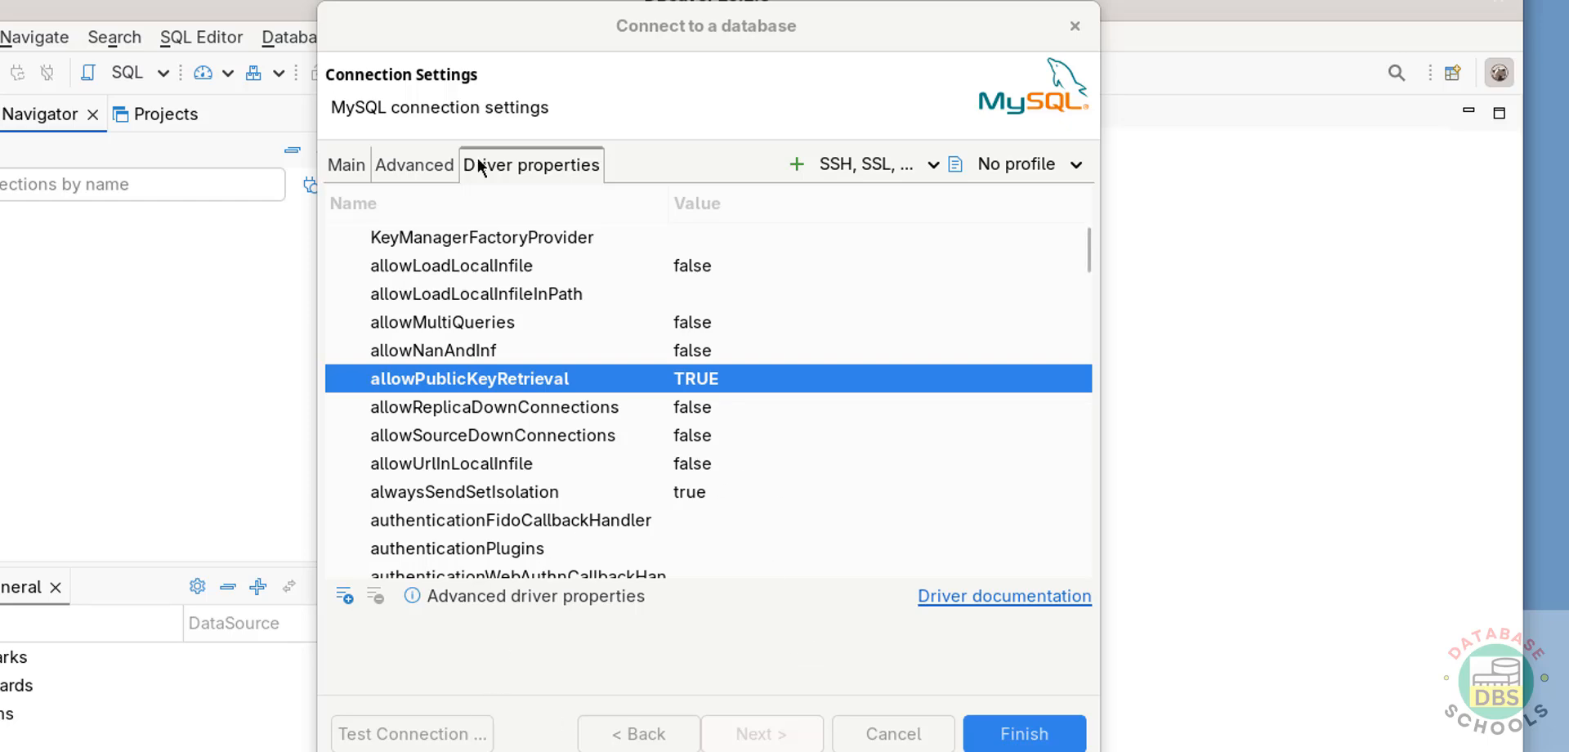
# - Replace the root account's password in the main MySQL connection settings and test the connection
pyautogui.click(337, 168)
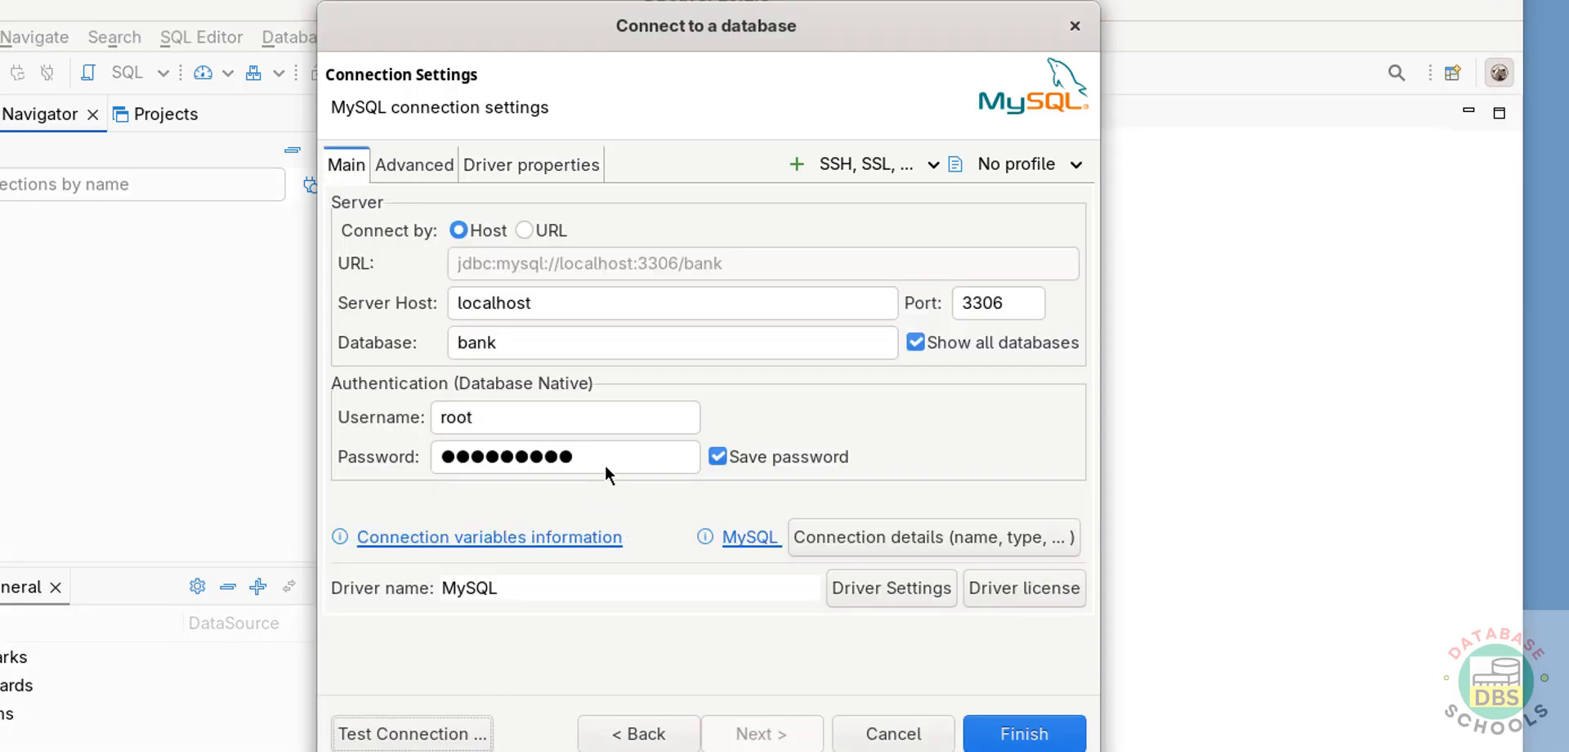
pyautogui.moveTo(605, 461); pyautogui.dragTo(438, 444)
pyautogui.write('●●●●')
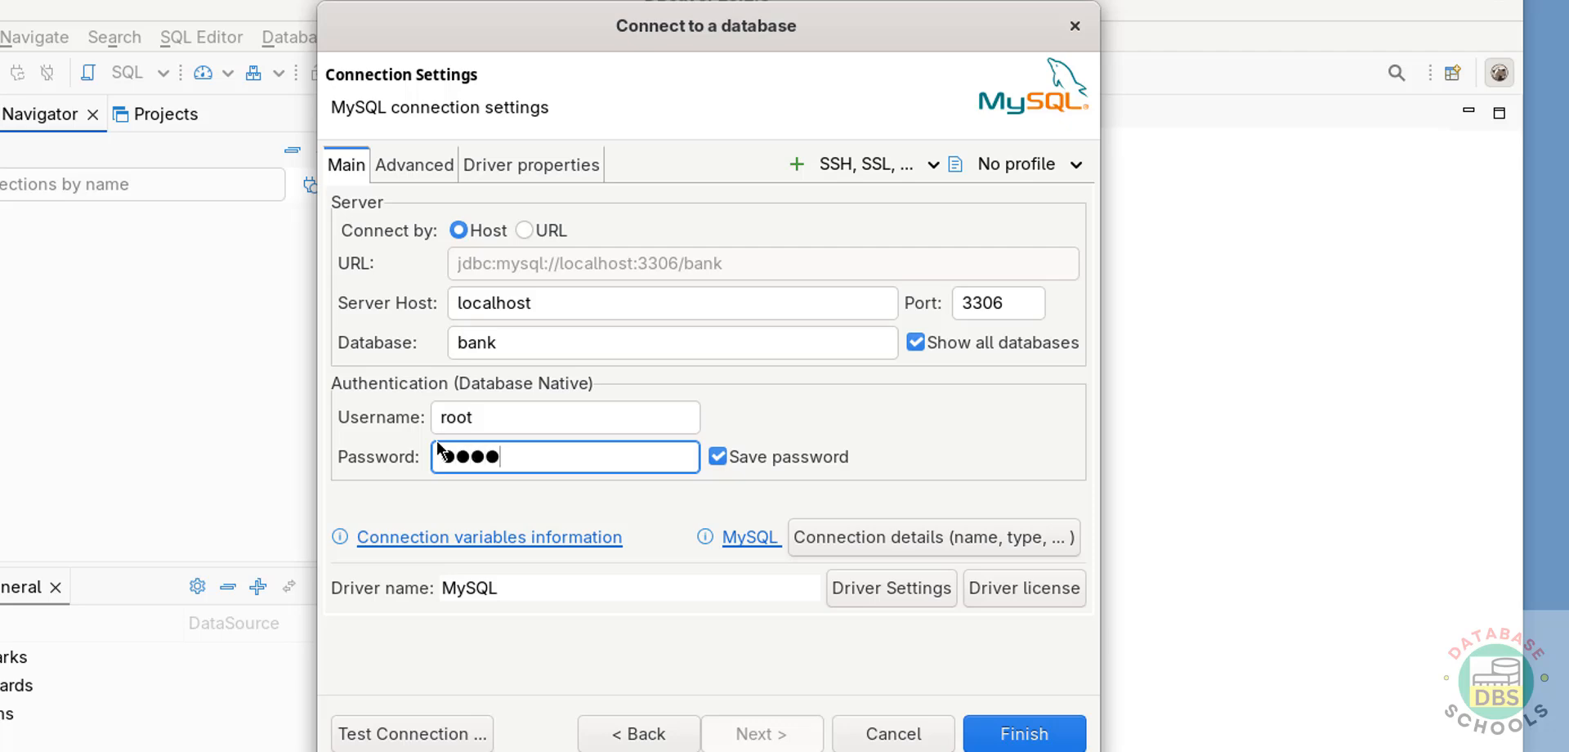
pyautogui.write('●●●●●●●')
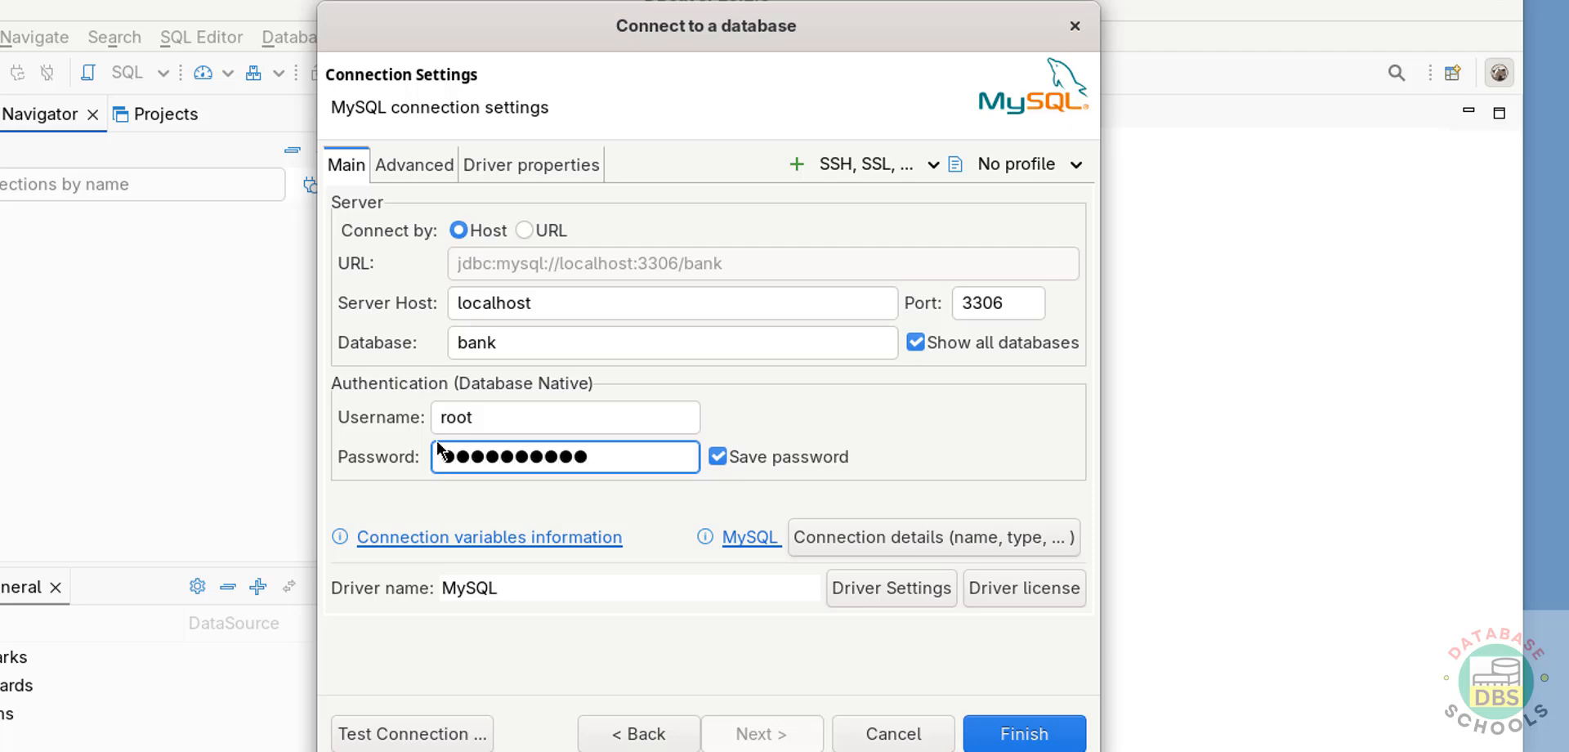
pyautogui.click(442, 731)
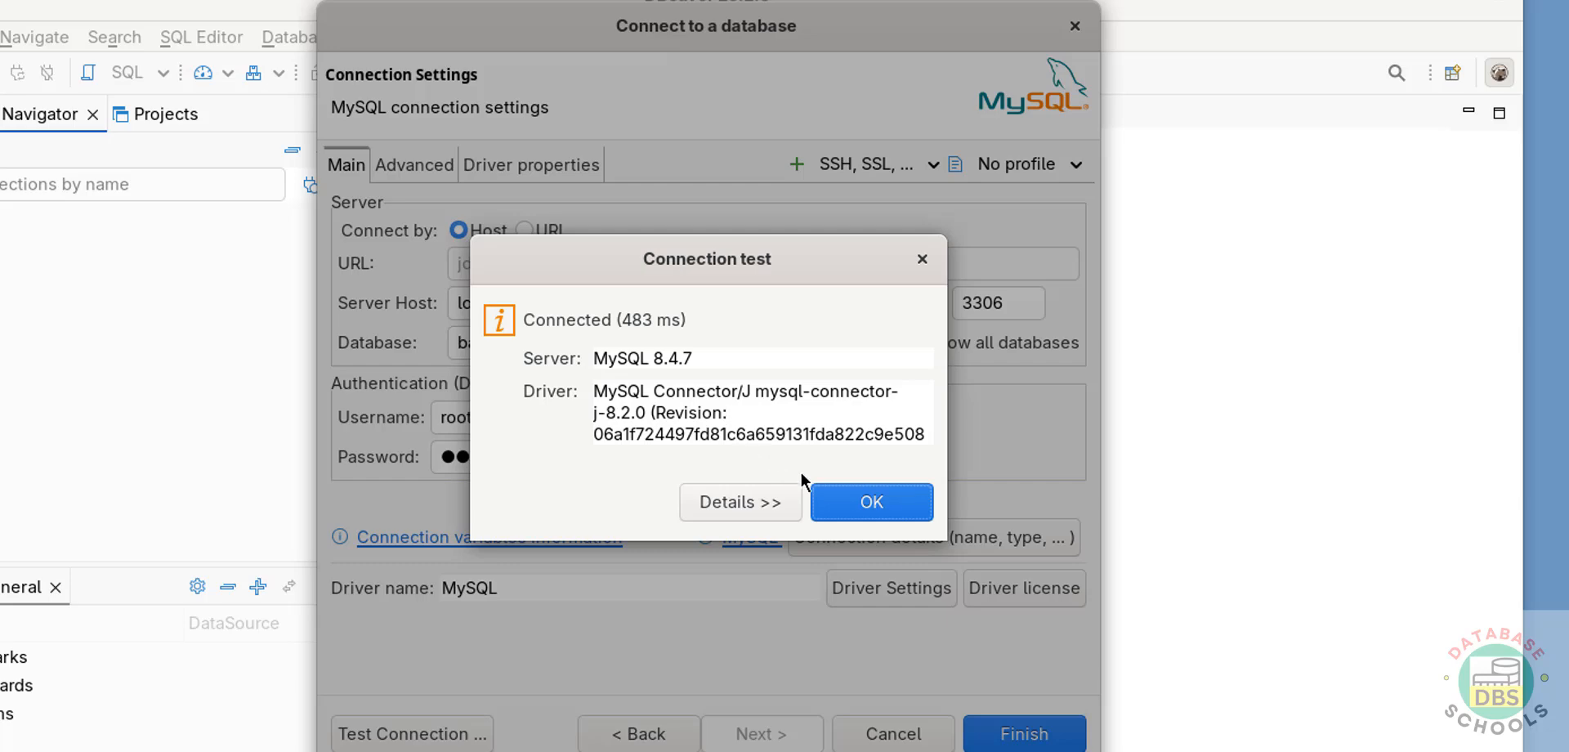
pyautogui.click(859, 500)
# - Test the MySQL connection once more and finish creating it
pyautogui.click(412, 734)
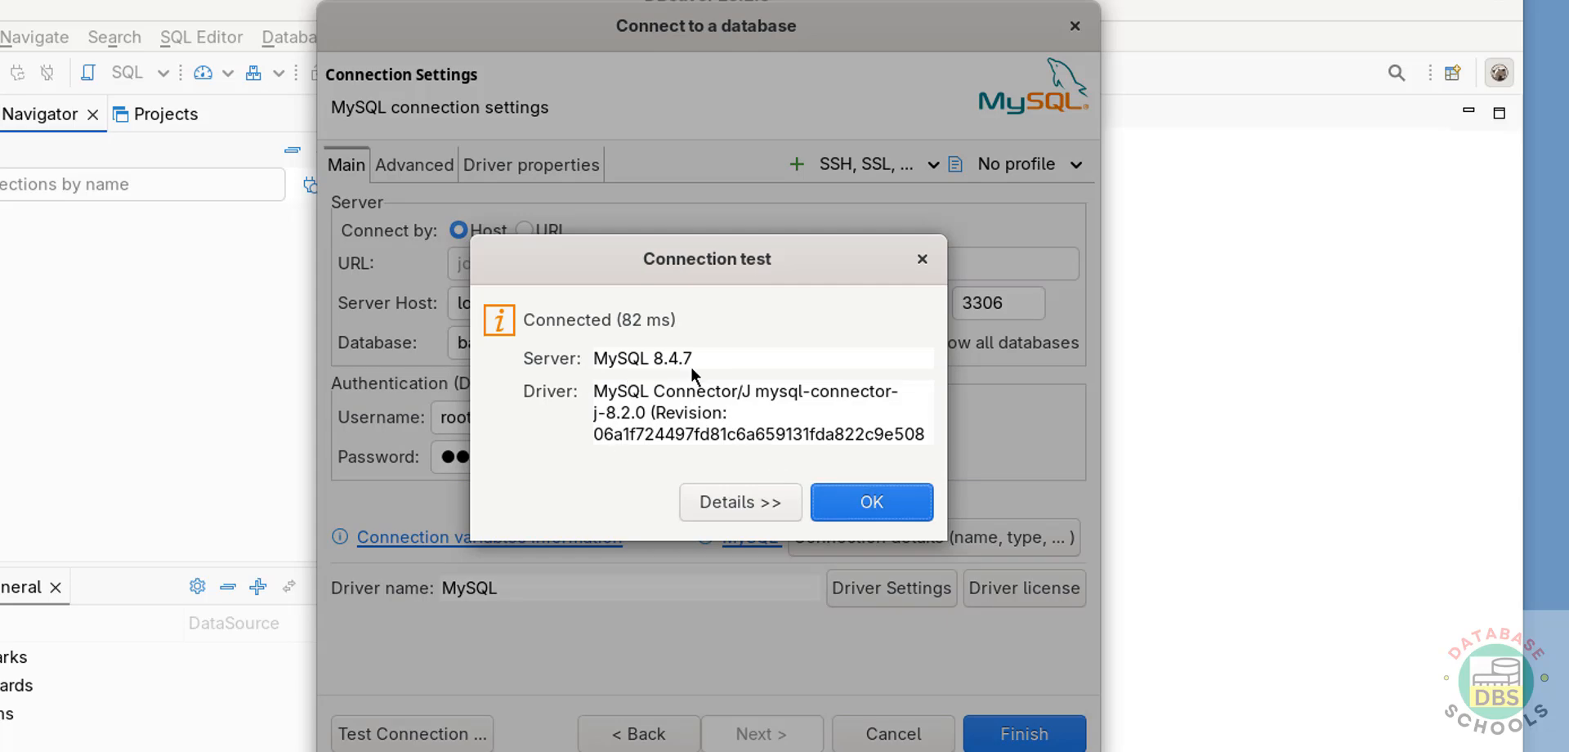
pyautogui.click(870, 502)
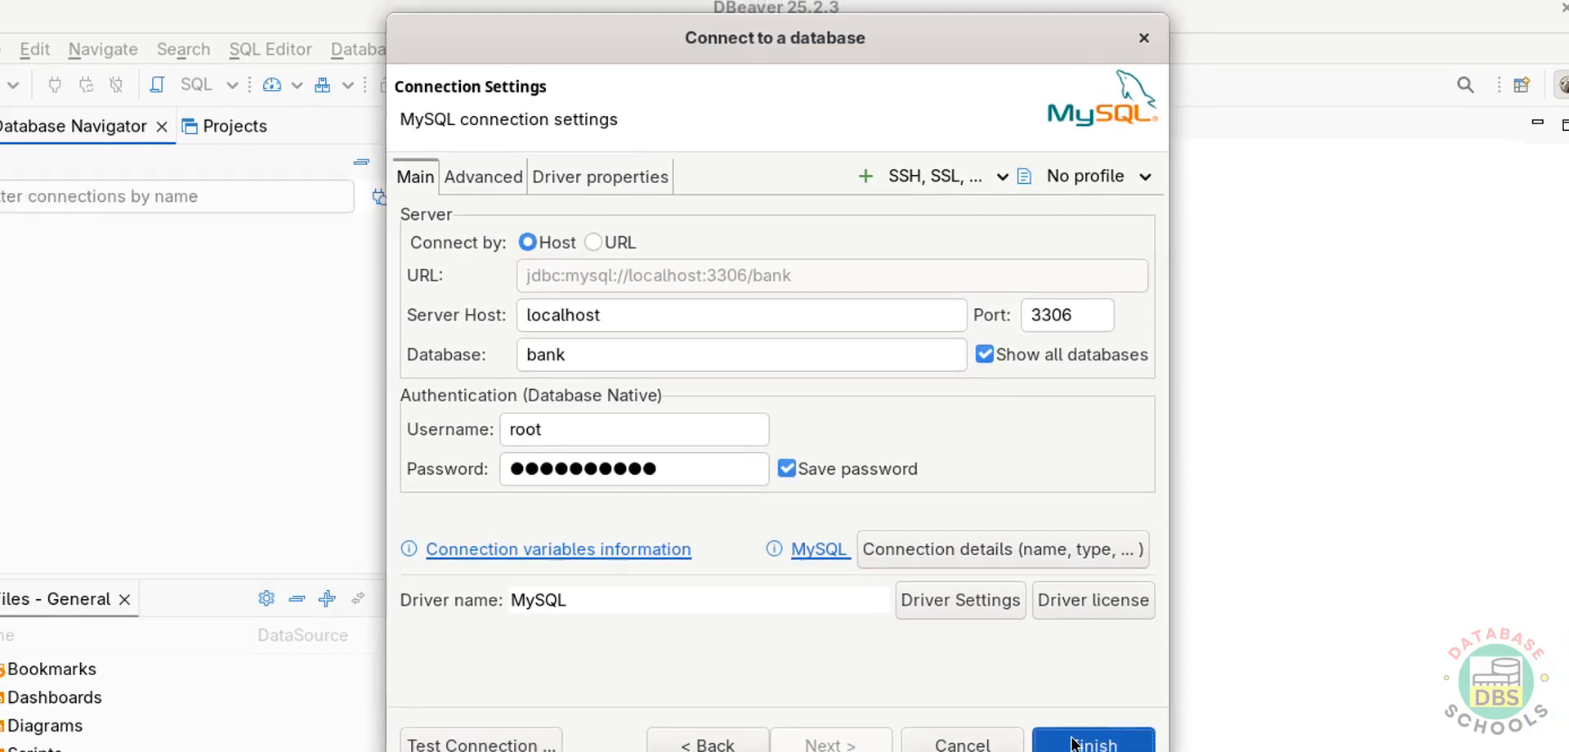
pyautogui.click(1003, 727)
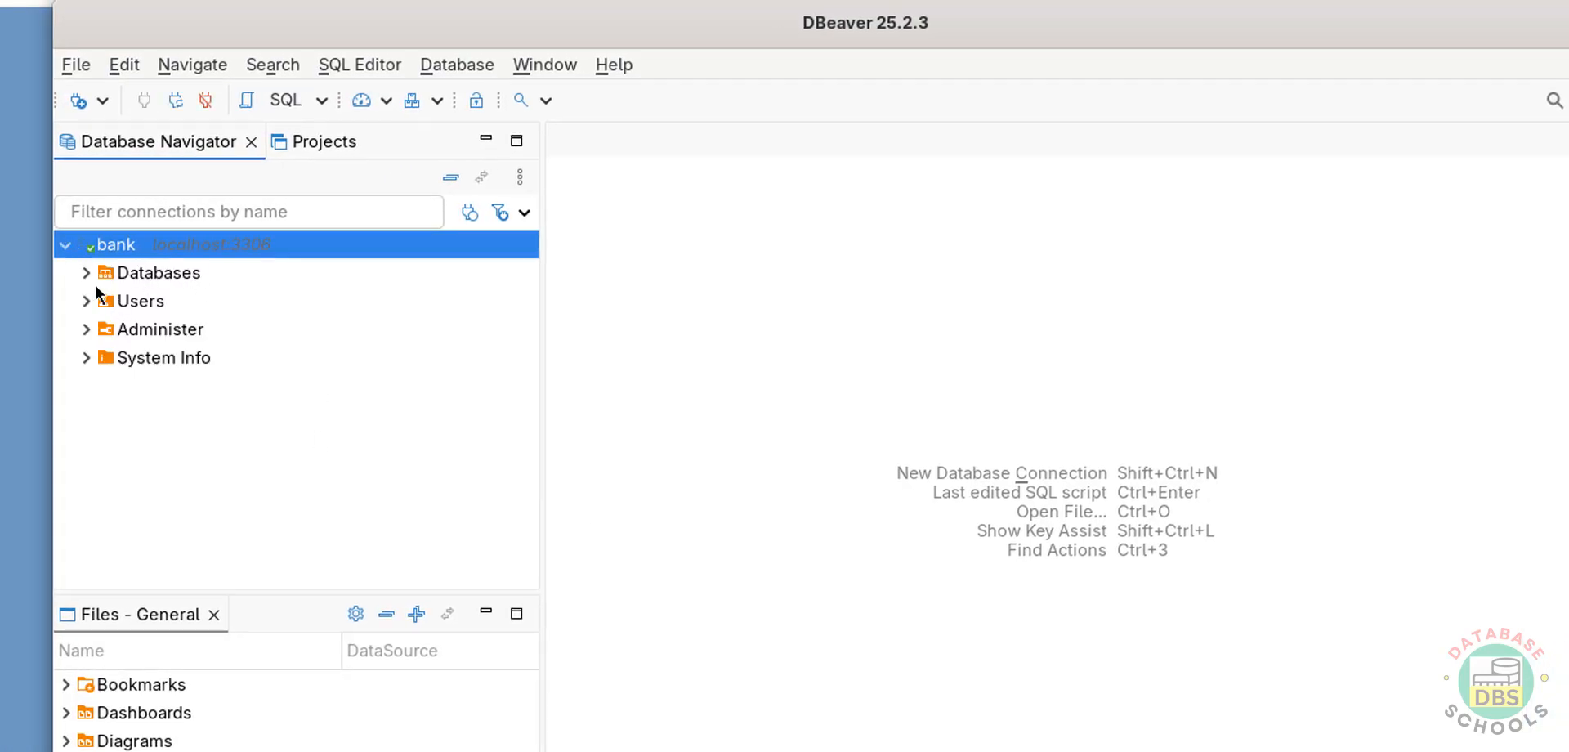
# - Expand the MySQL connection's Databases and open an SQL console for the bank database
pyautogui.click(85, 275)
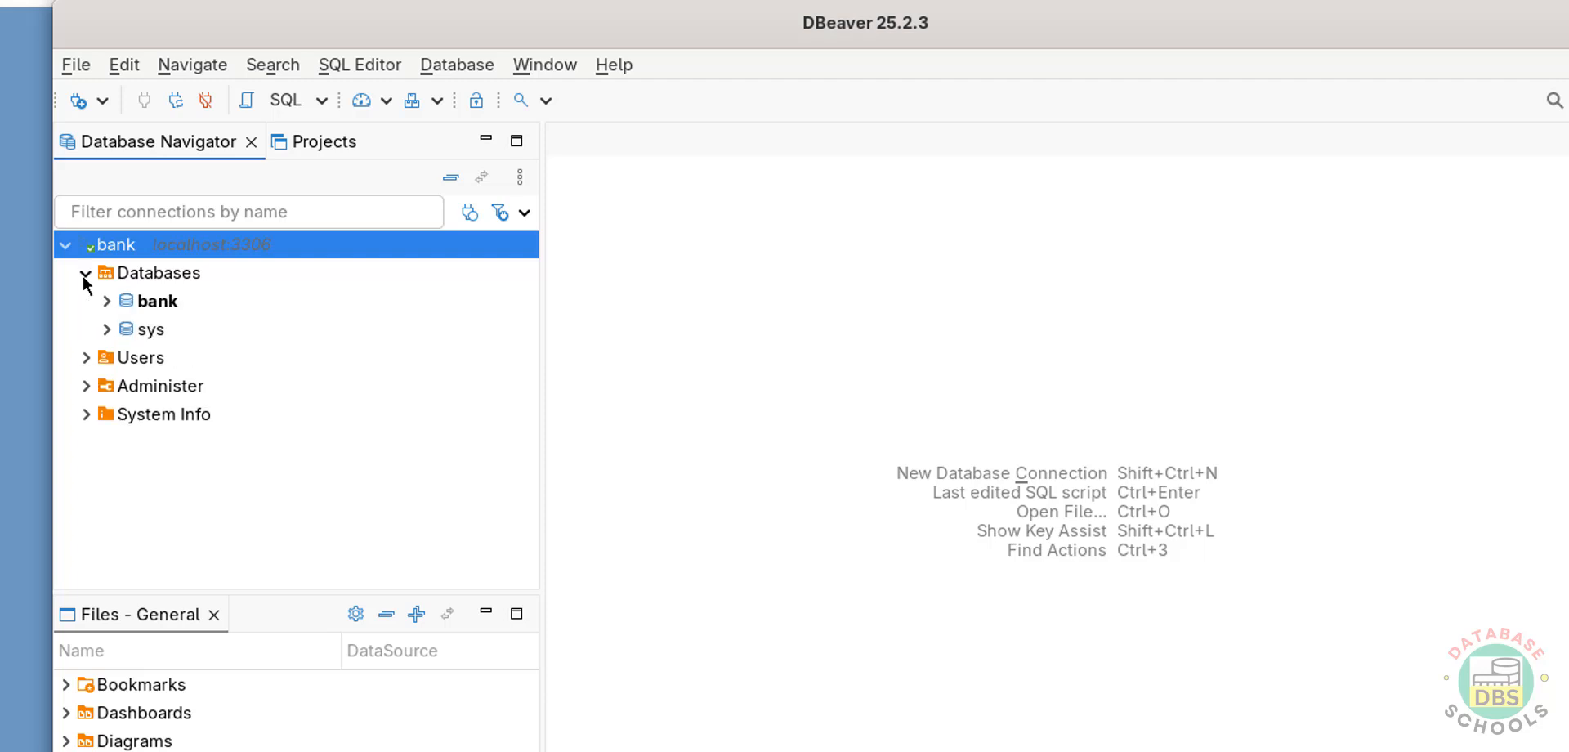
pyautogui.rightClick(149, 307)
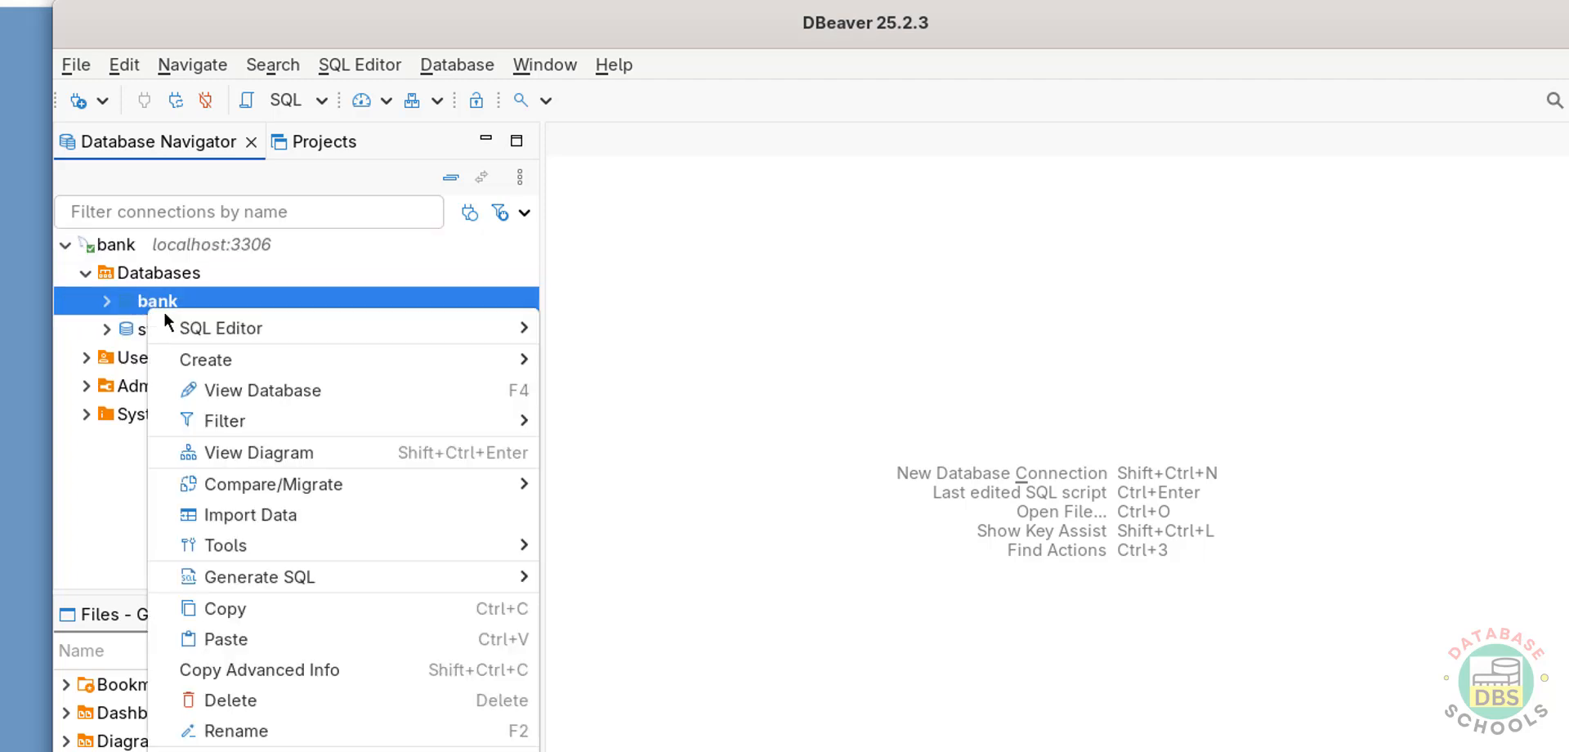
pyautogui.moveTo(204, 327)
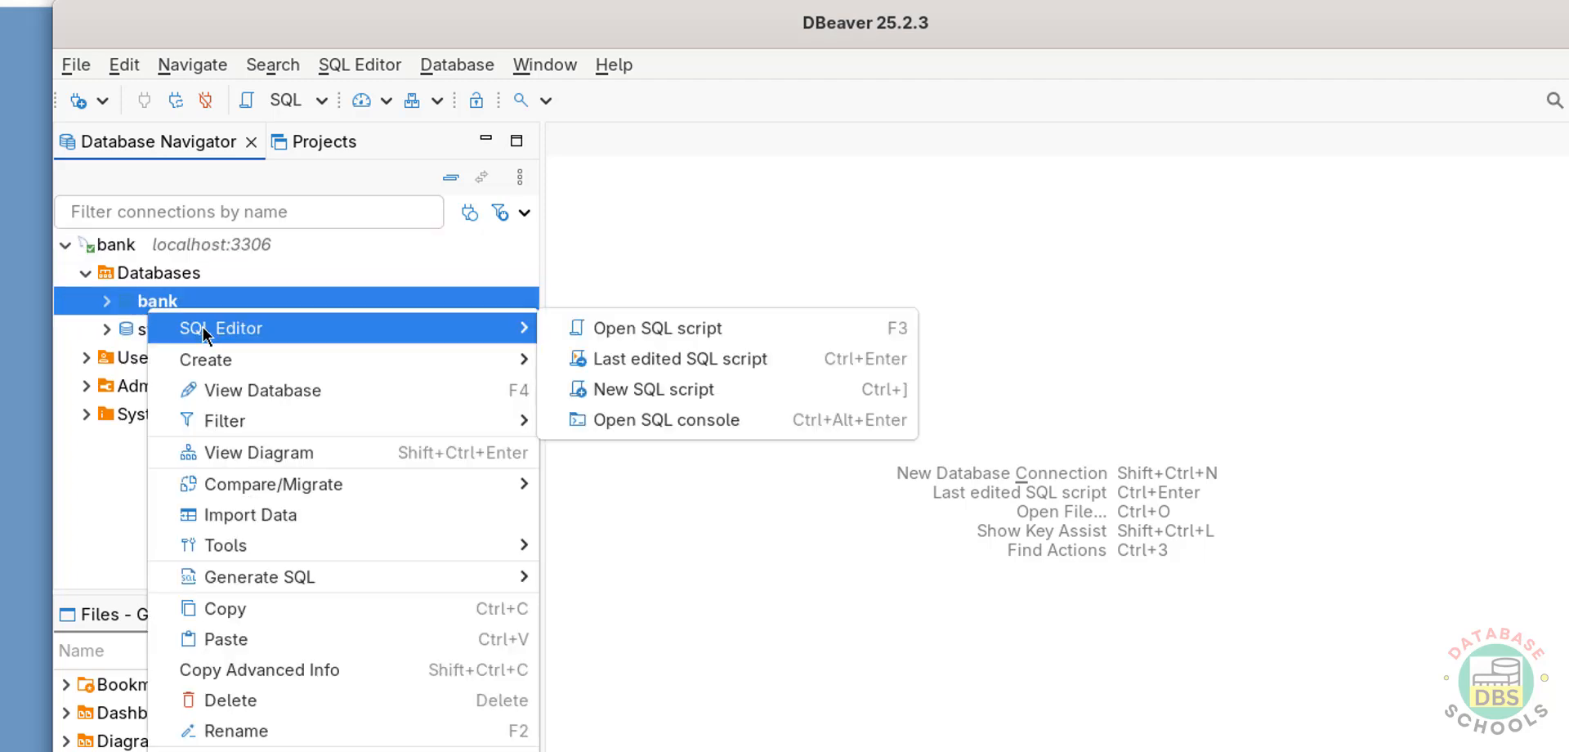
pyautogui.click(705, 419)
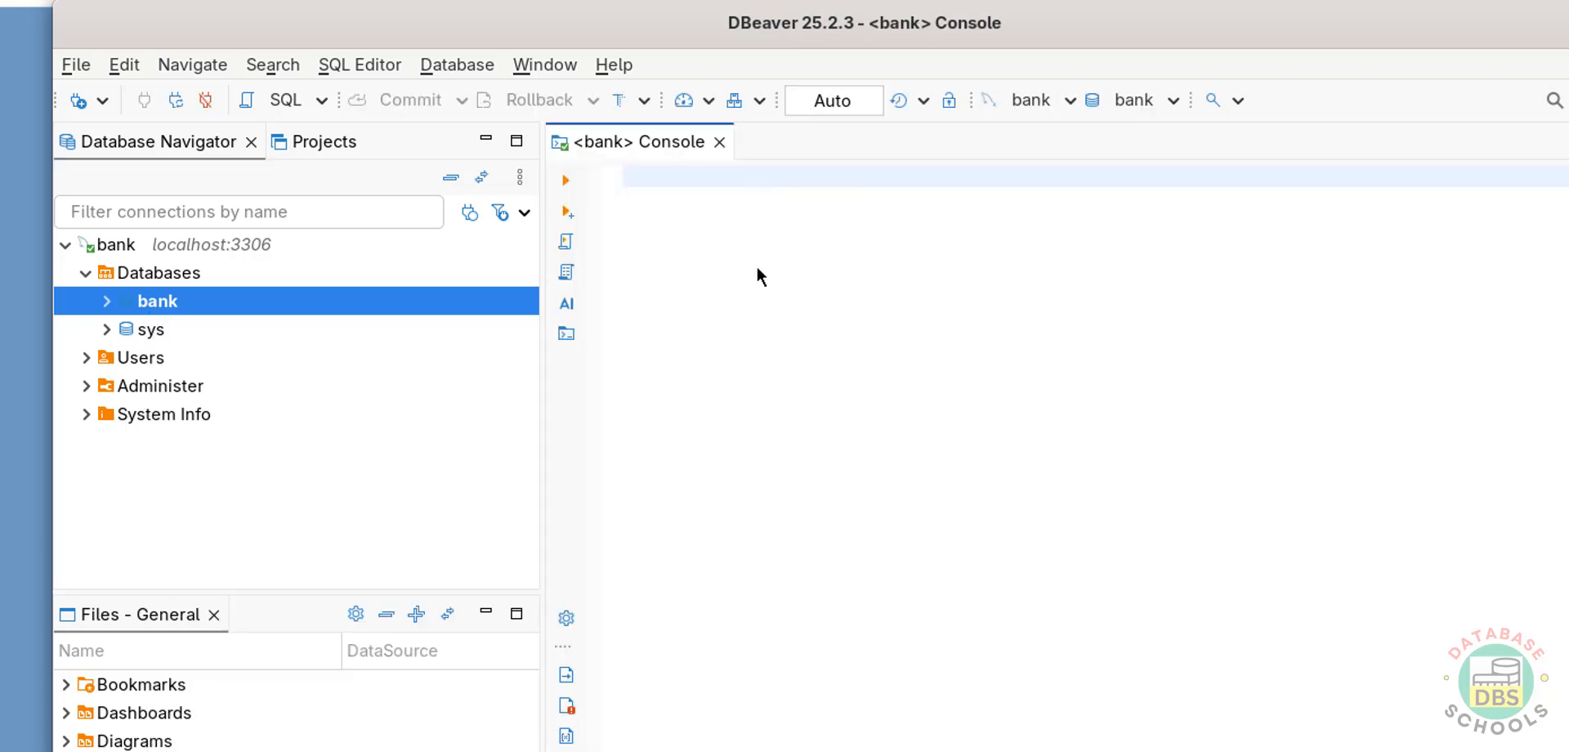
# - Write the query select version(); in the bank console and execute it
pyautogui.write('select version()')
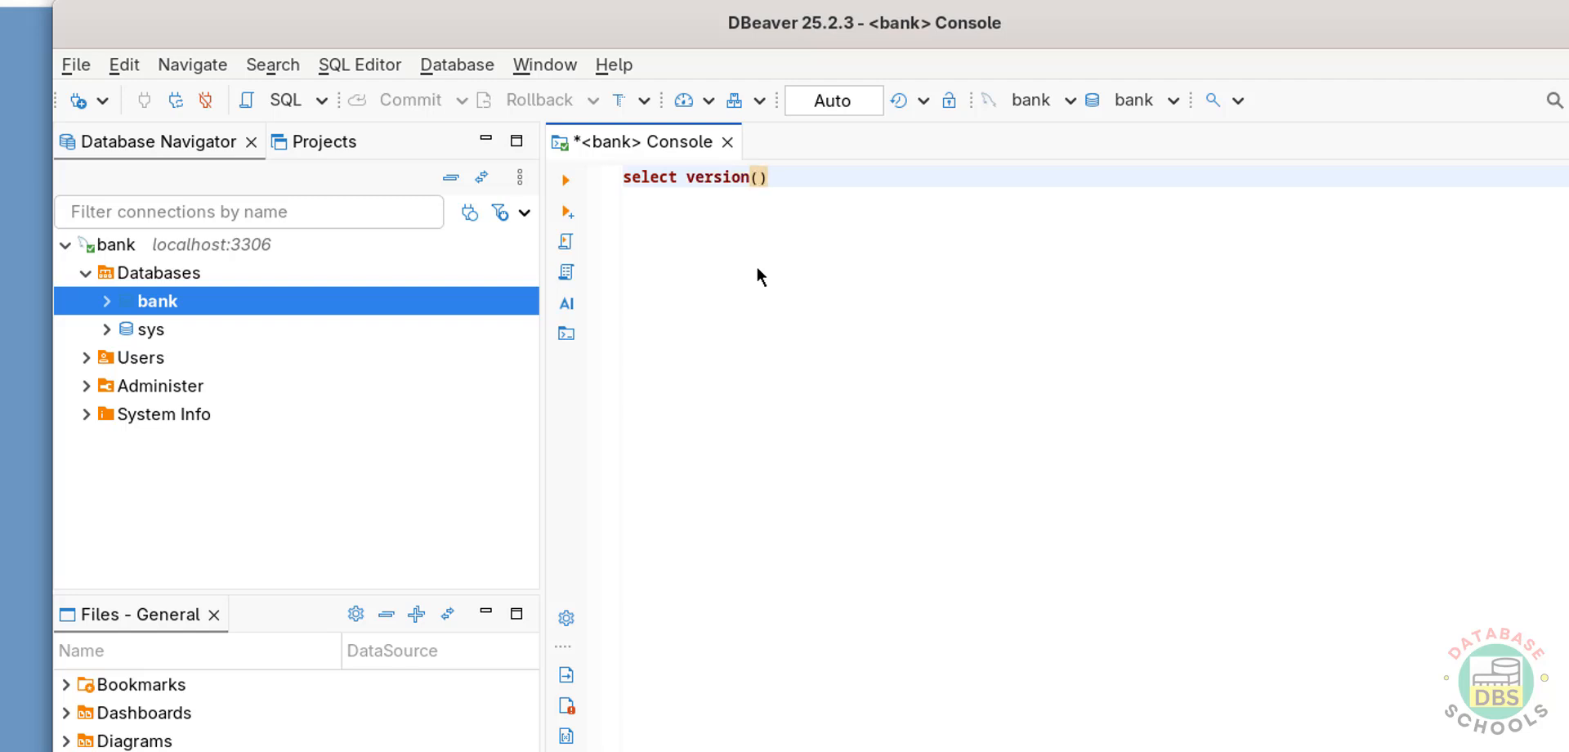
pyautogui.write(';')
pyautogui.hotkey('ctrl', 'a')
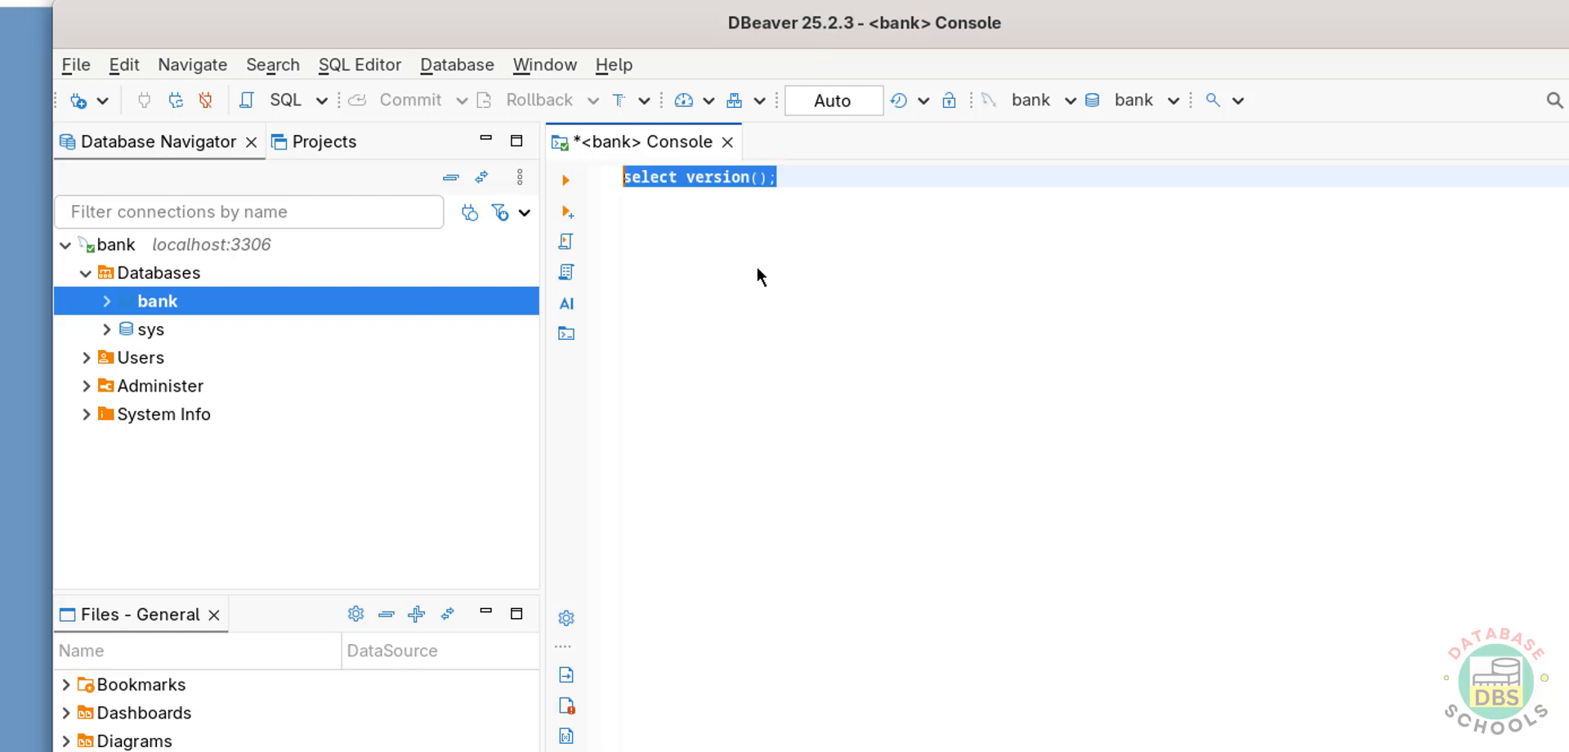
pyautogui.click(572, 180)
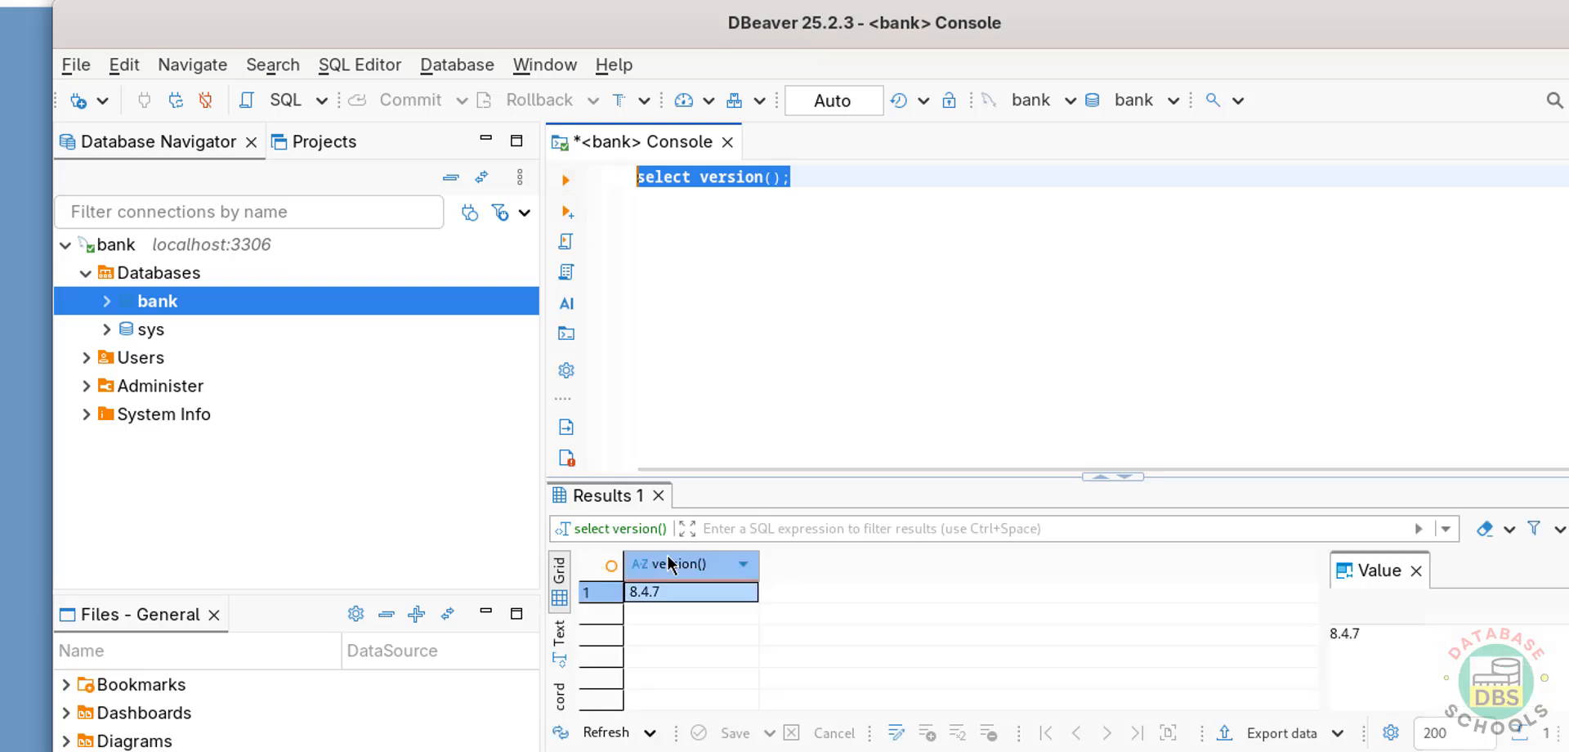
# - Add the query select * from customer on a new line and execute only that query
pyautogui.click(814, 178)
pyautogui.press('Return')
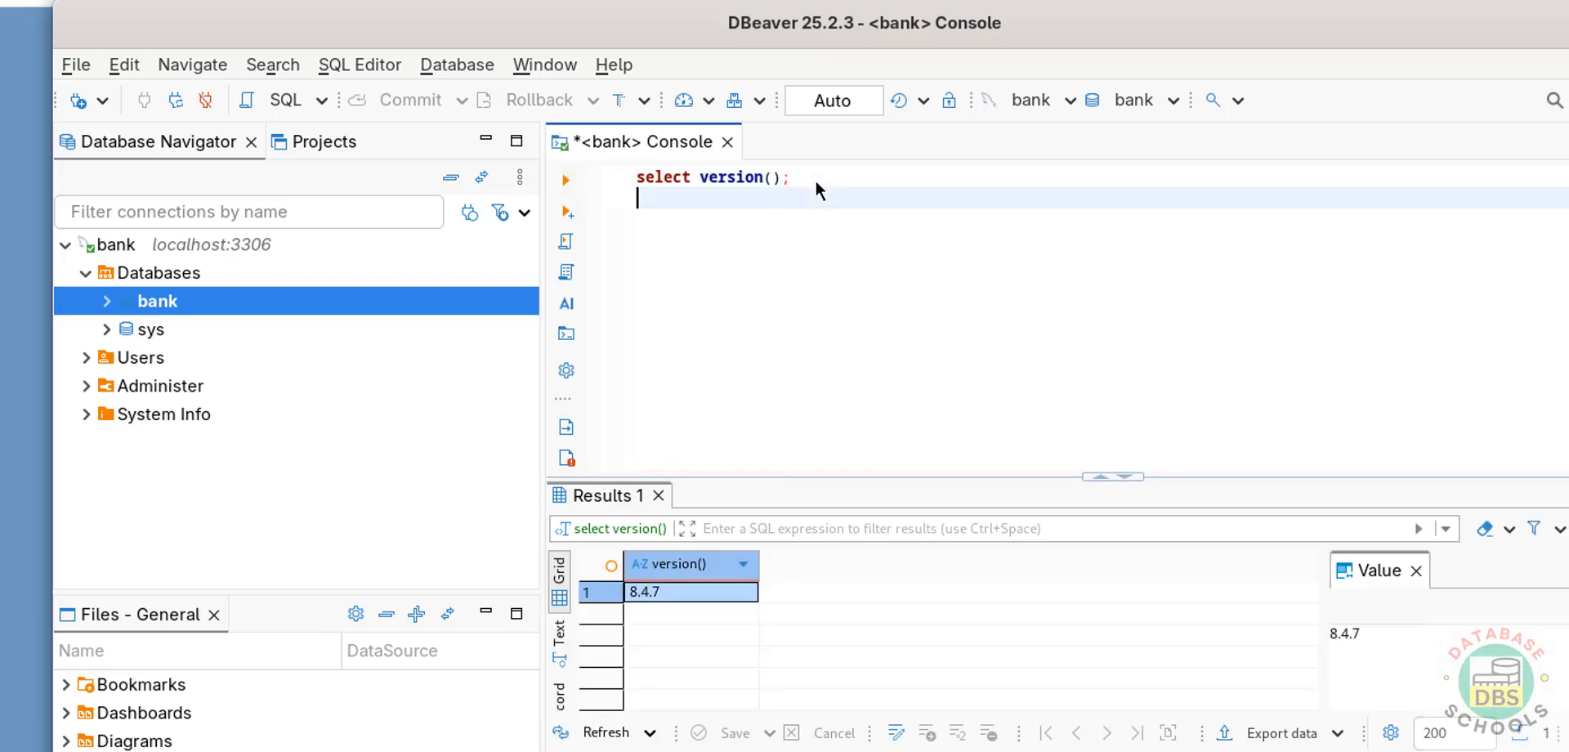
pyautogui.write('select * from customer')
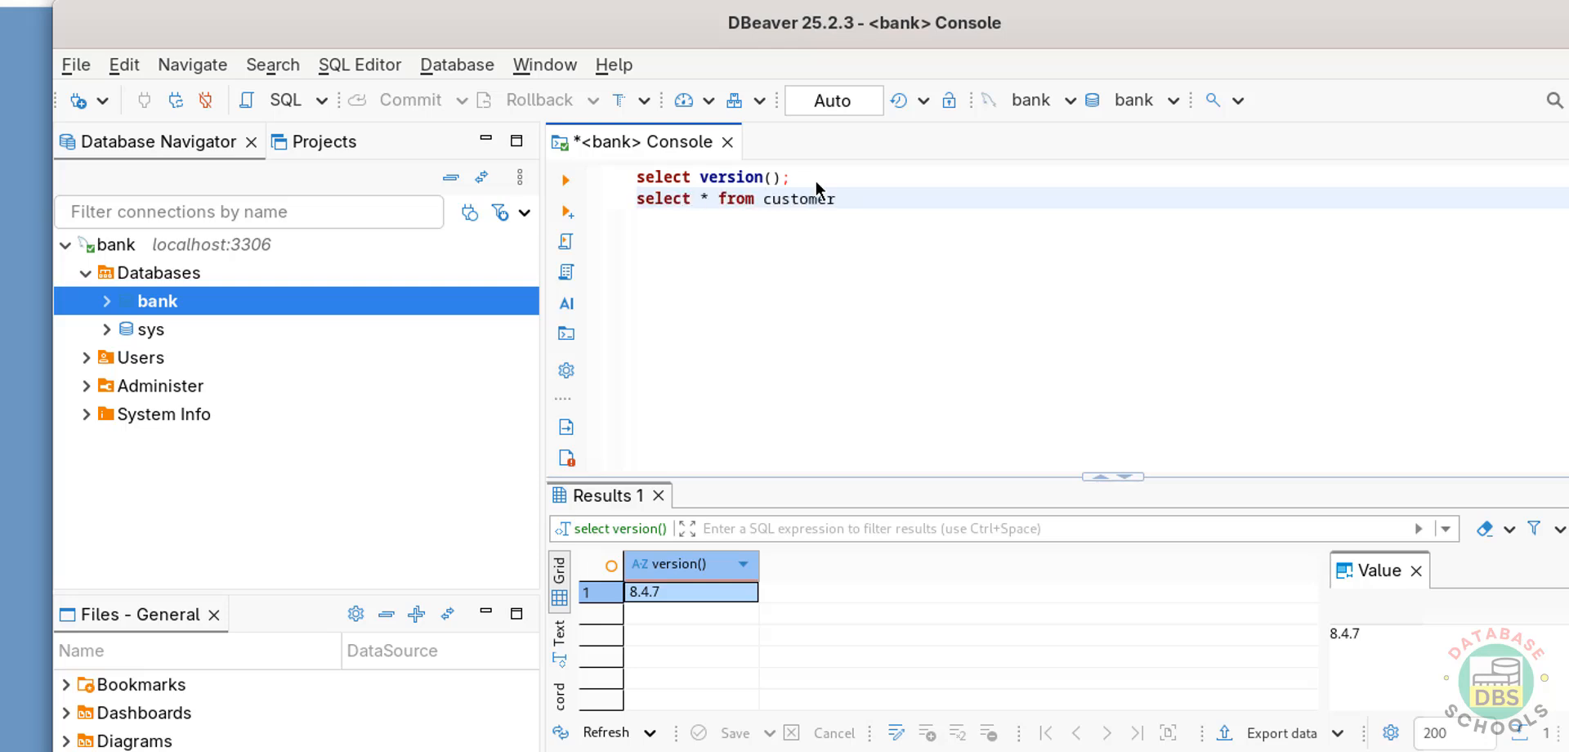
pyautogui.click(564, 181)
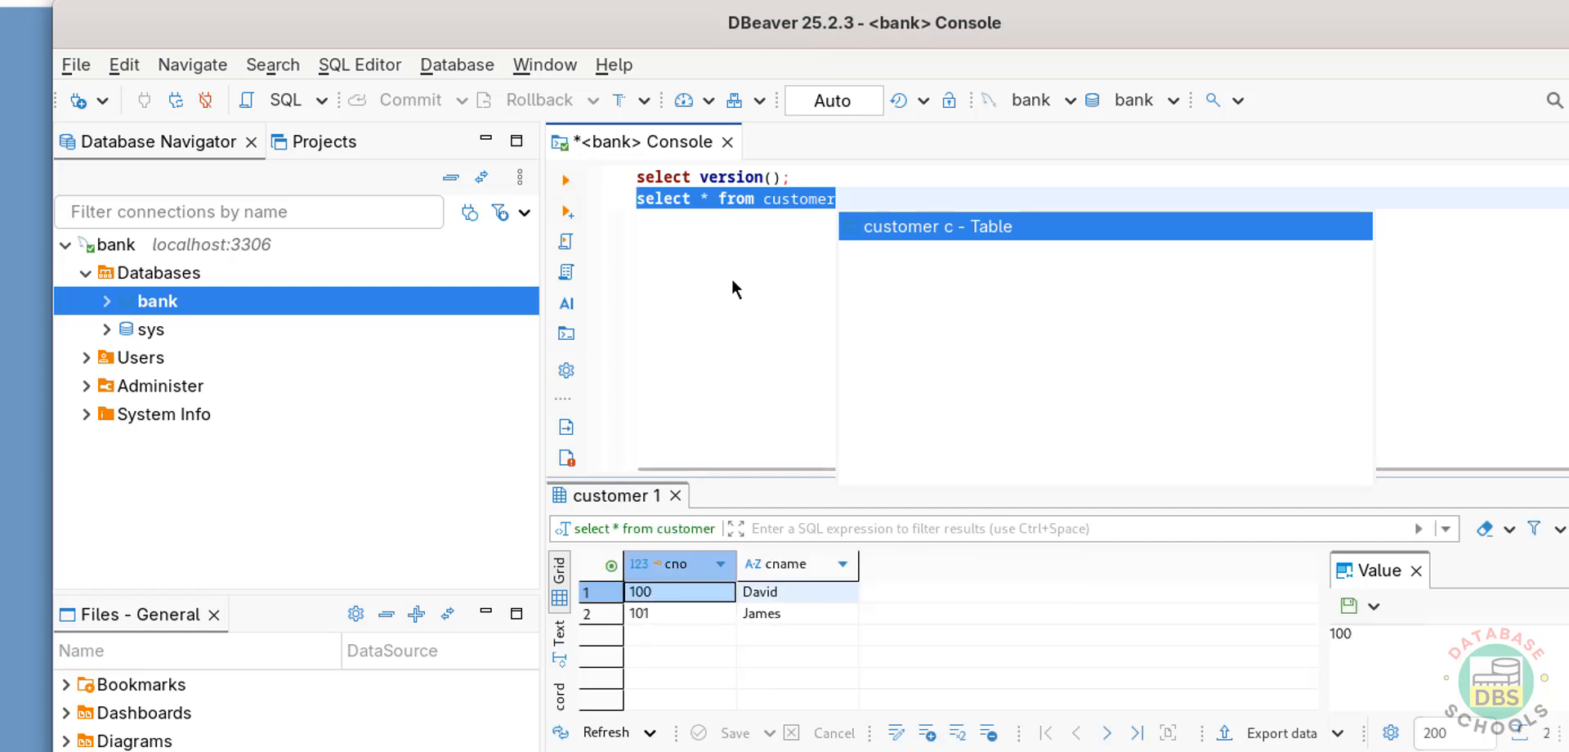
# - Create a new database connection with the PostgreSQL driver and proceed to its connection settings
pyautogui.click(78, 101)
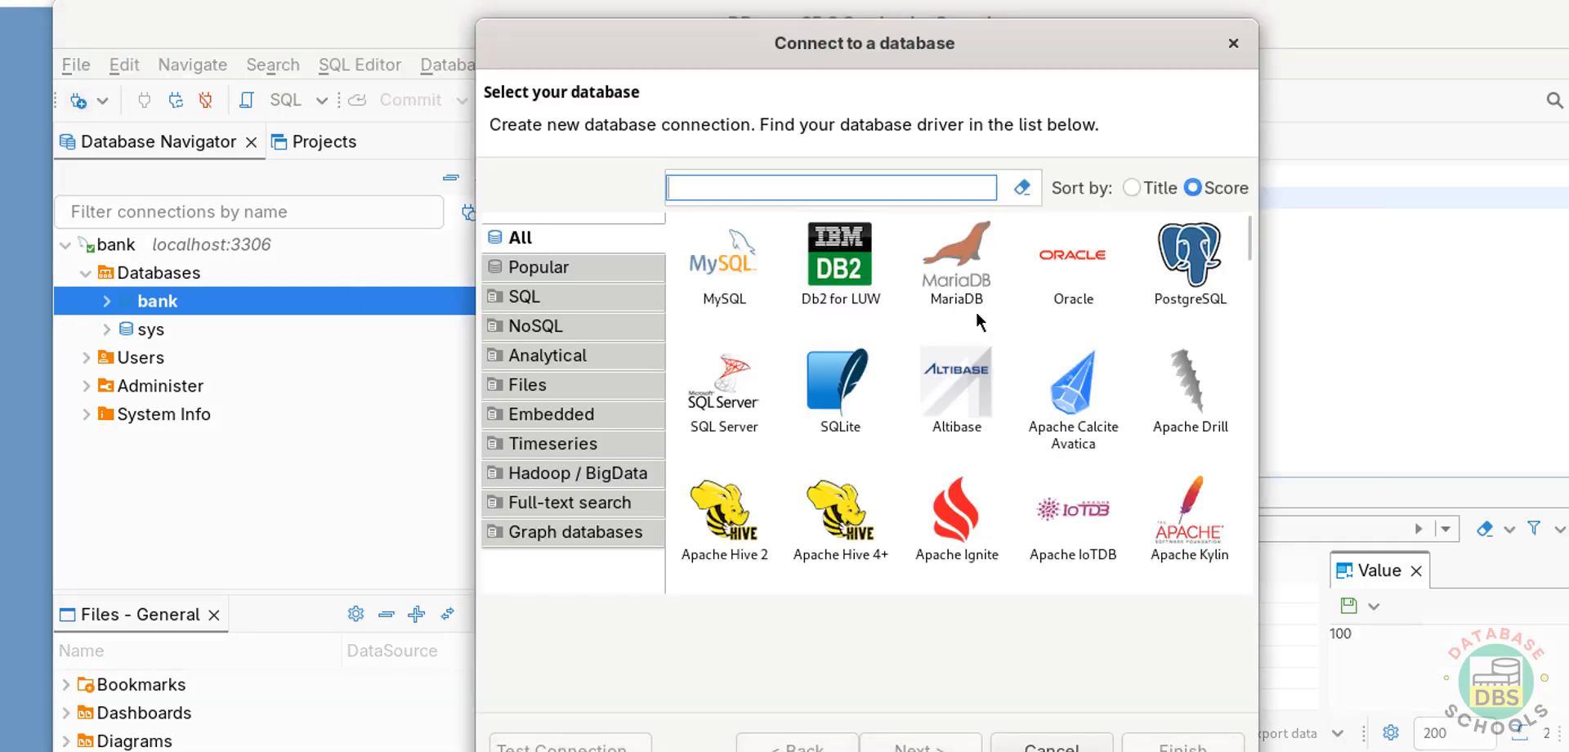
pyautogui.click(1174, 278)
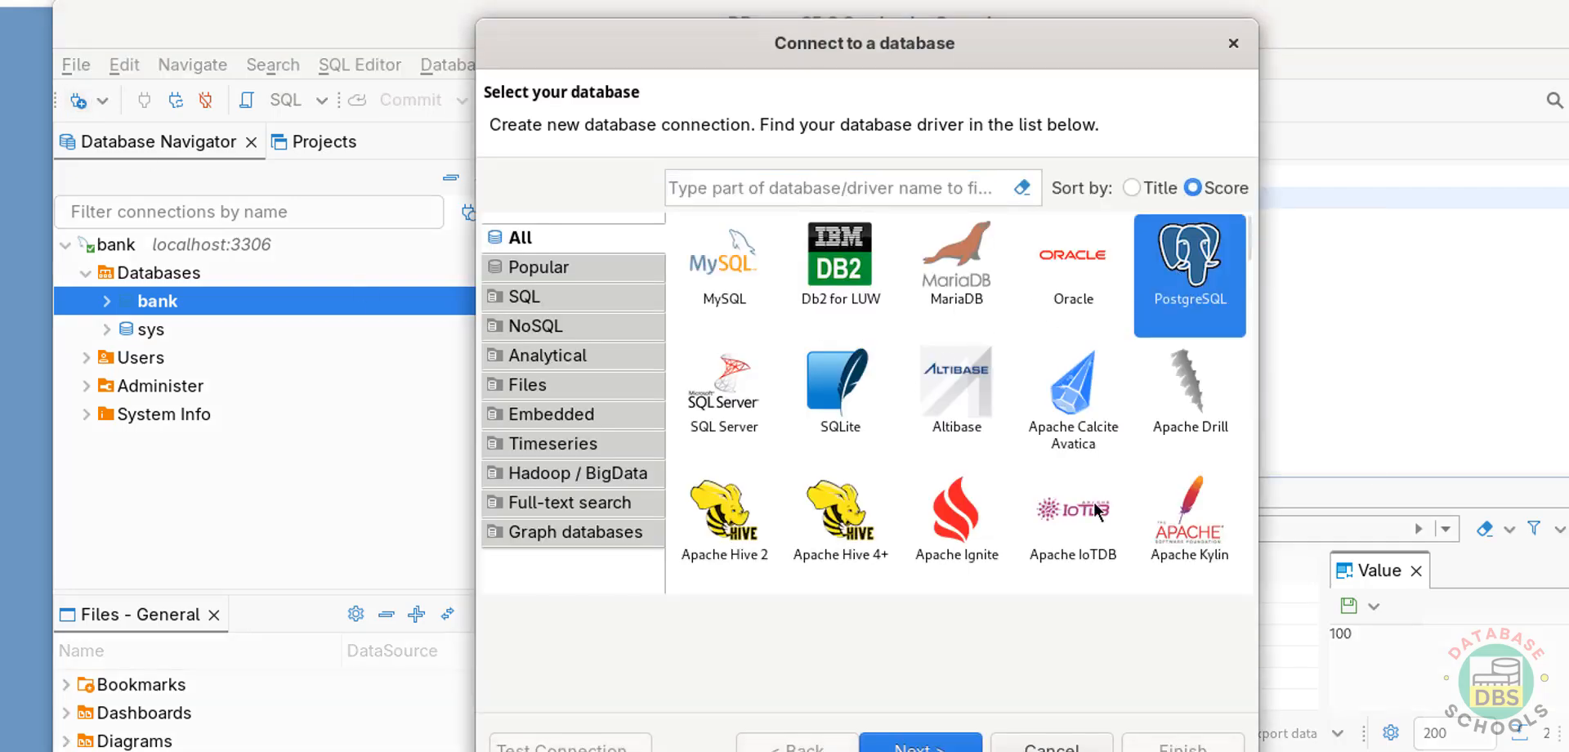
pyautogui.click(938, 744)
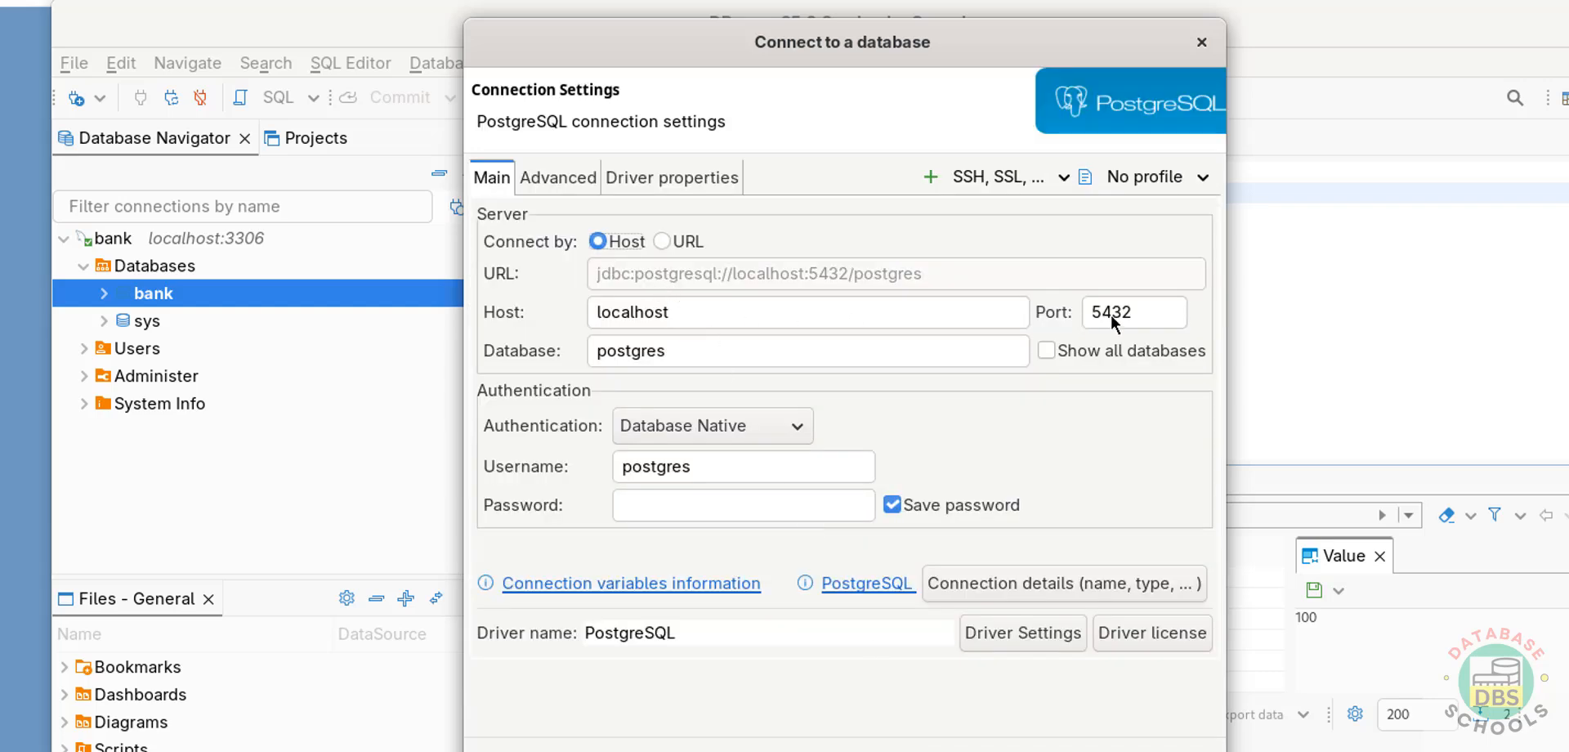
# - Enable showing all databases for the PostgreSQL connection, enter the postgres account's password, and test the connection
pyautogui.click(1079, 356)
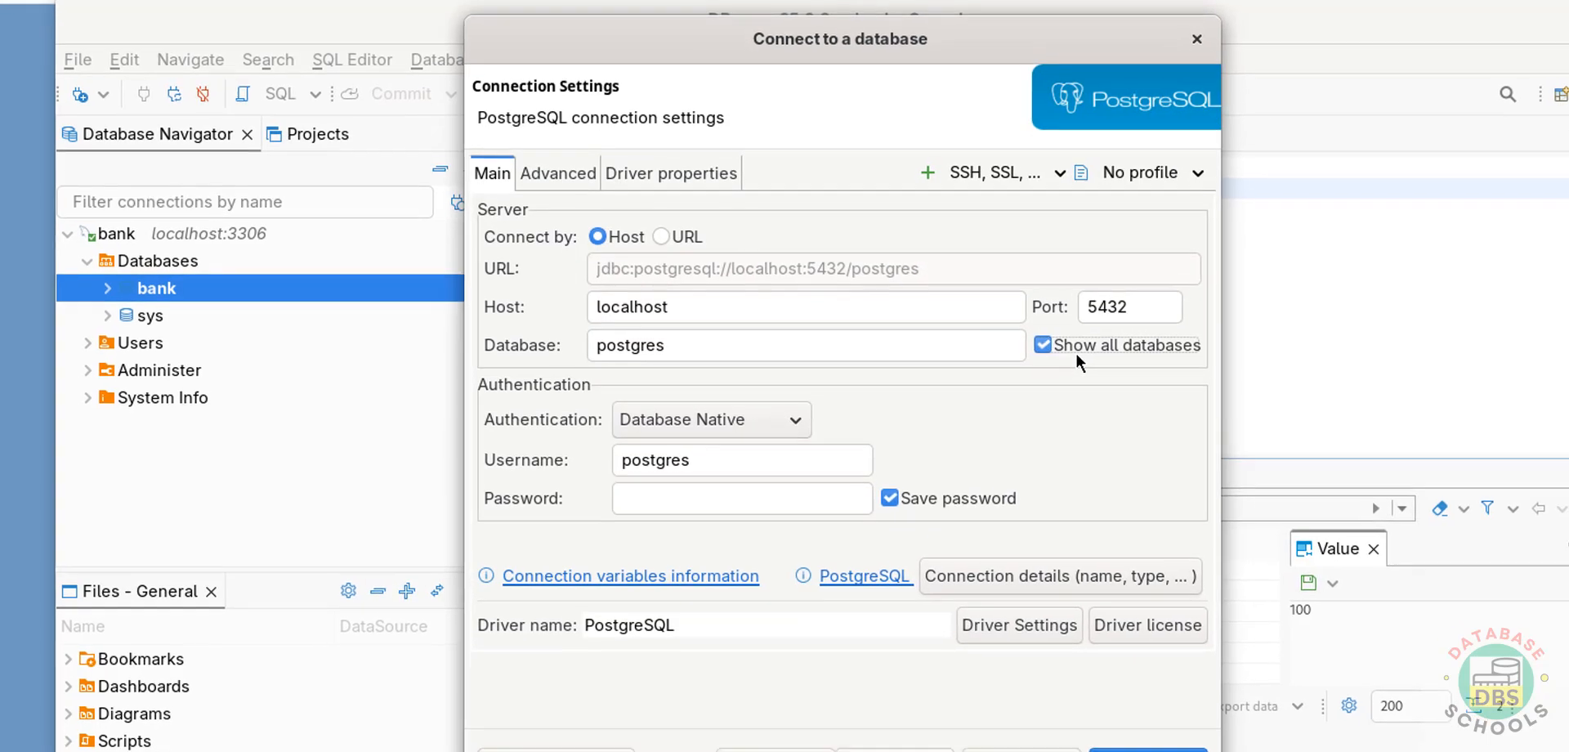
pyautogui.click(741, 476)
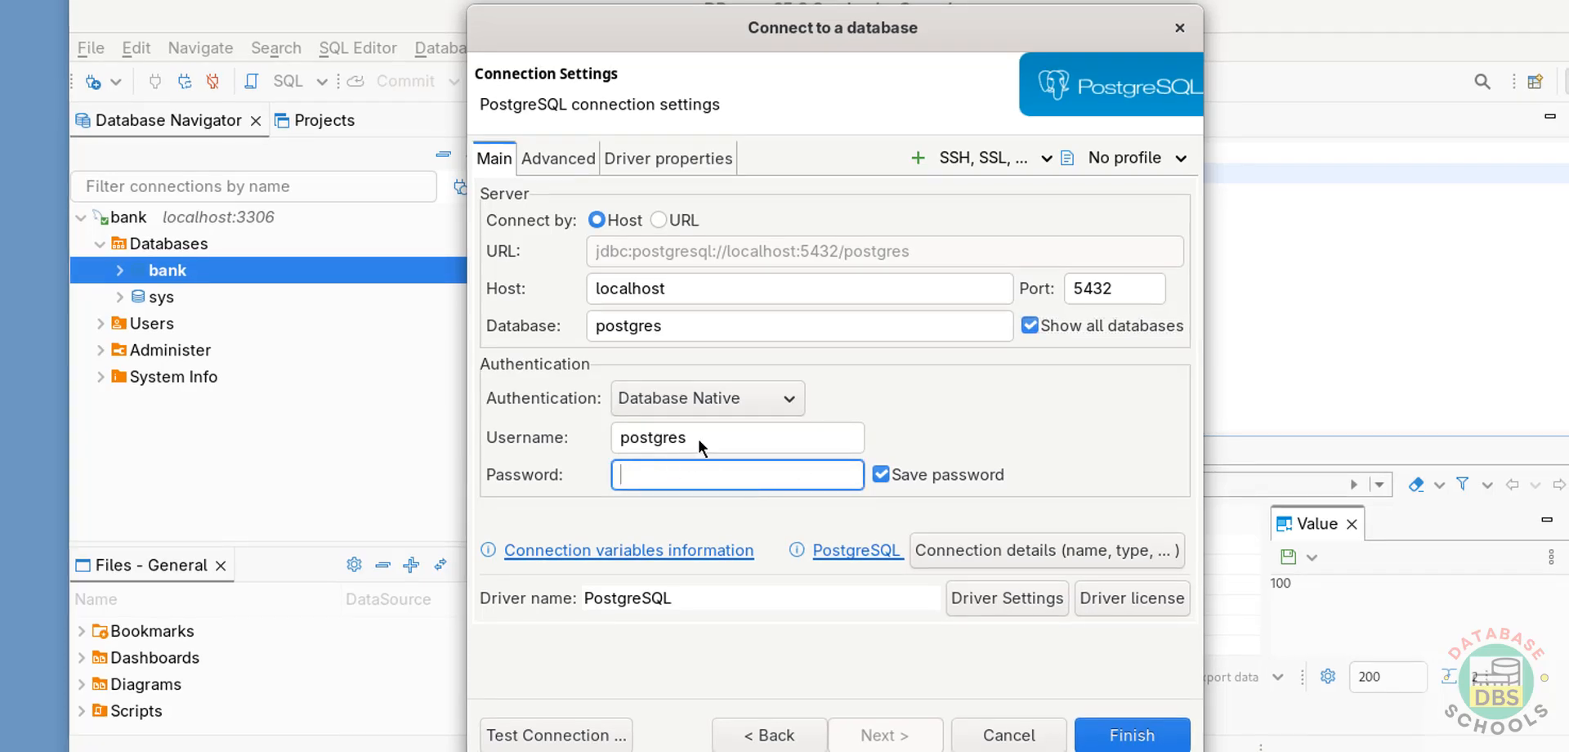
pyautogui.write('postg')
pyautogui.click(671, 440)
pyautogui.click(515, 735)
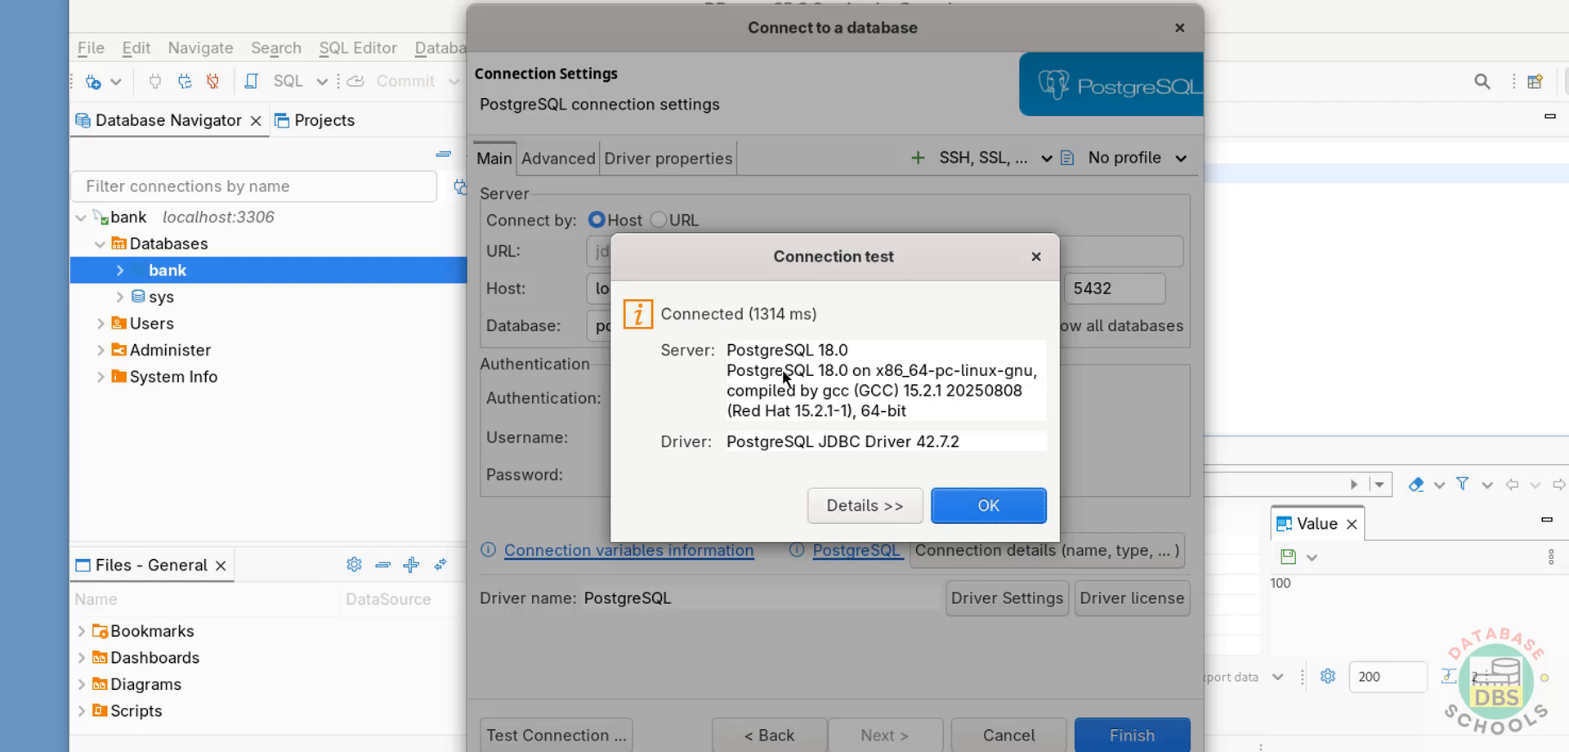
pyautogui.click(997, 513)
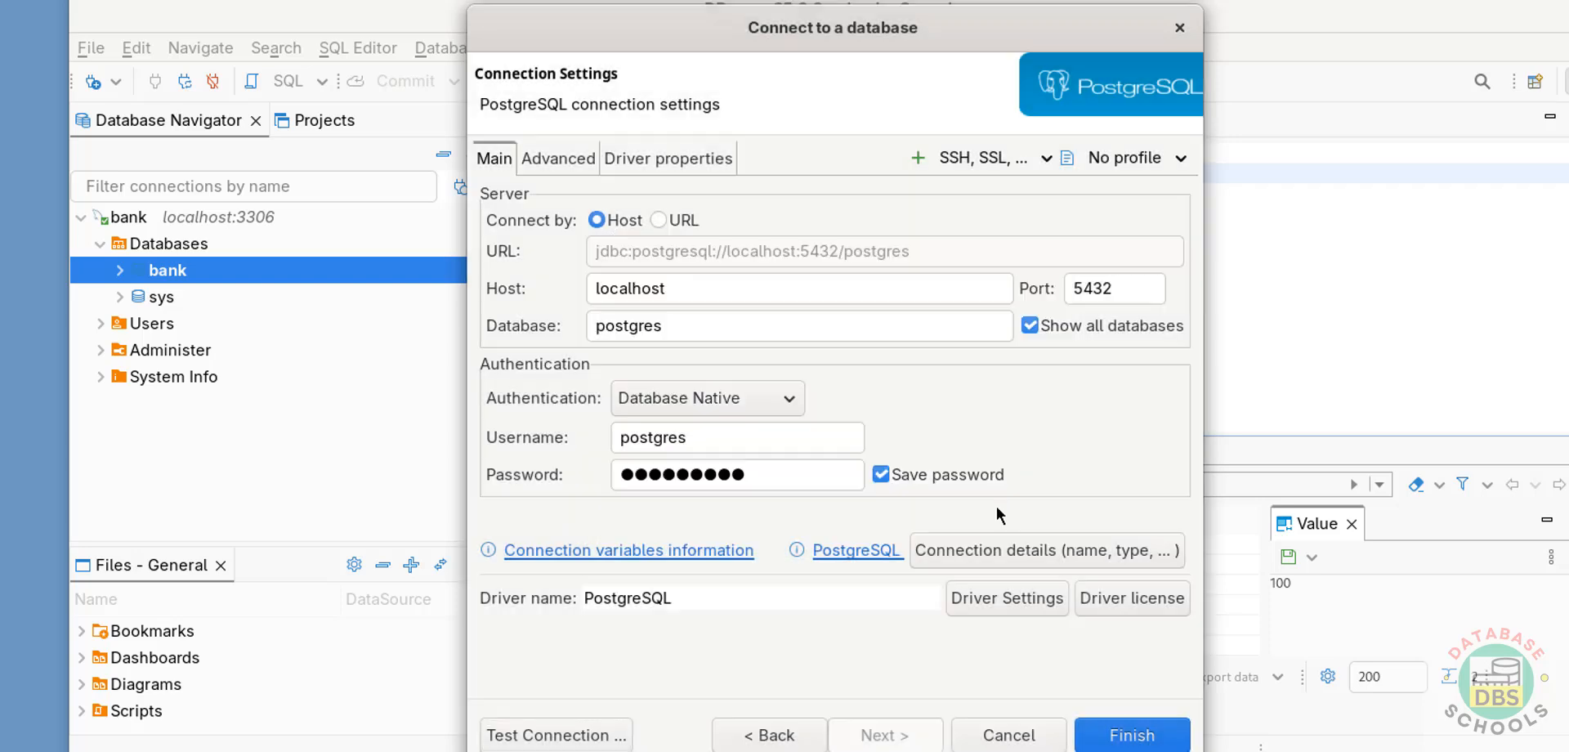
# - Finish creating the PostgreSQL connection and expand its Databases in the navigator, with the MySQL bank connection collapsed
pyautogui.click(1118, 735)
pyautogui.click(81, 216)
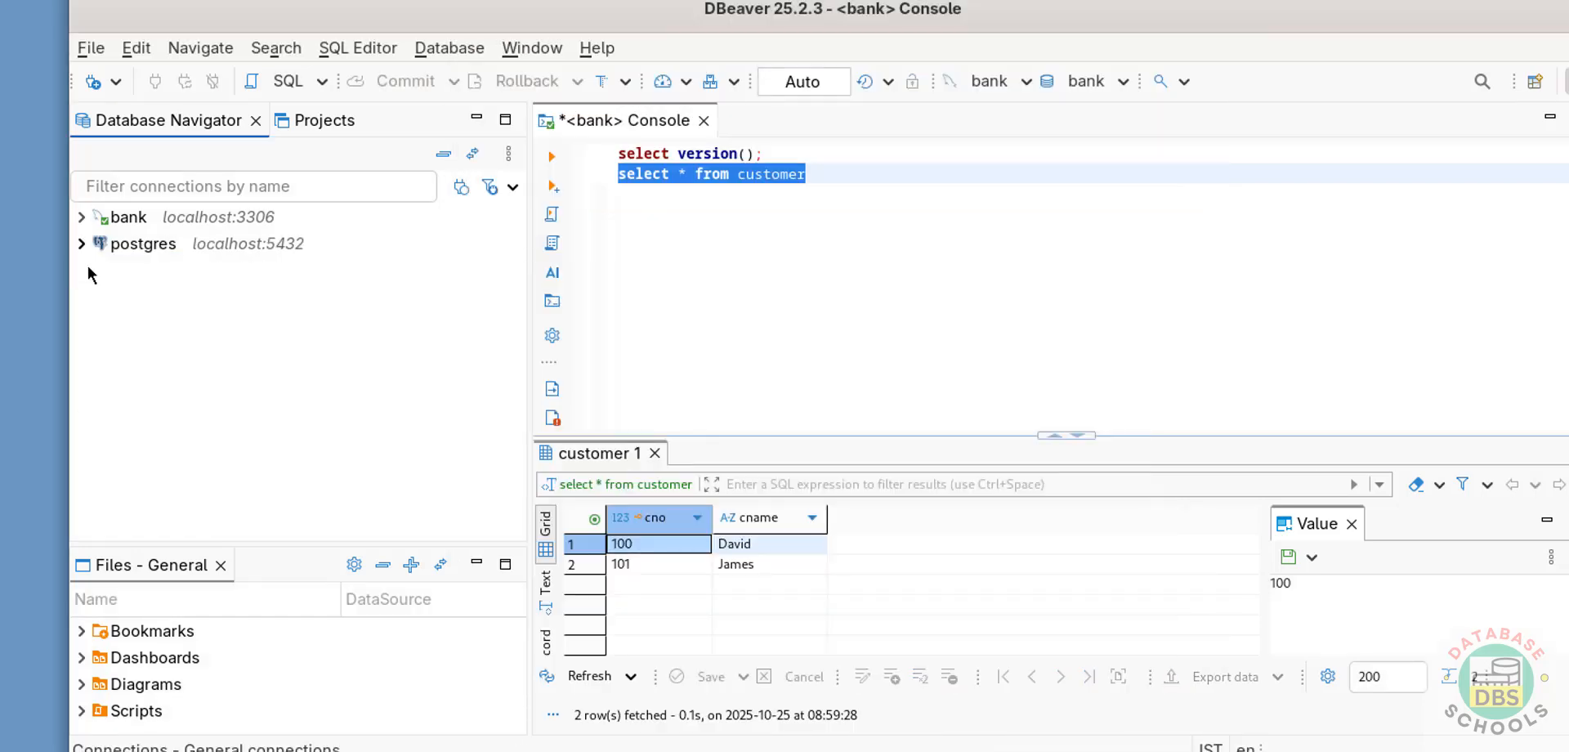
pyautogui.click(87, 247)
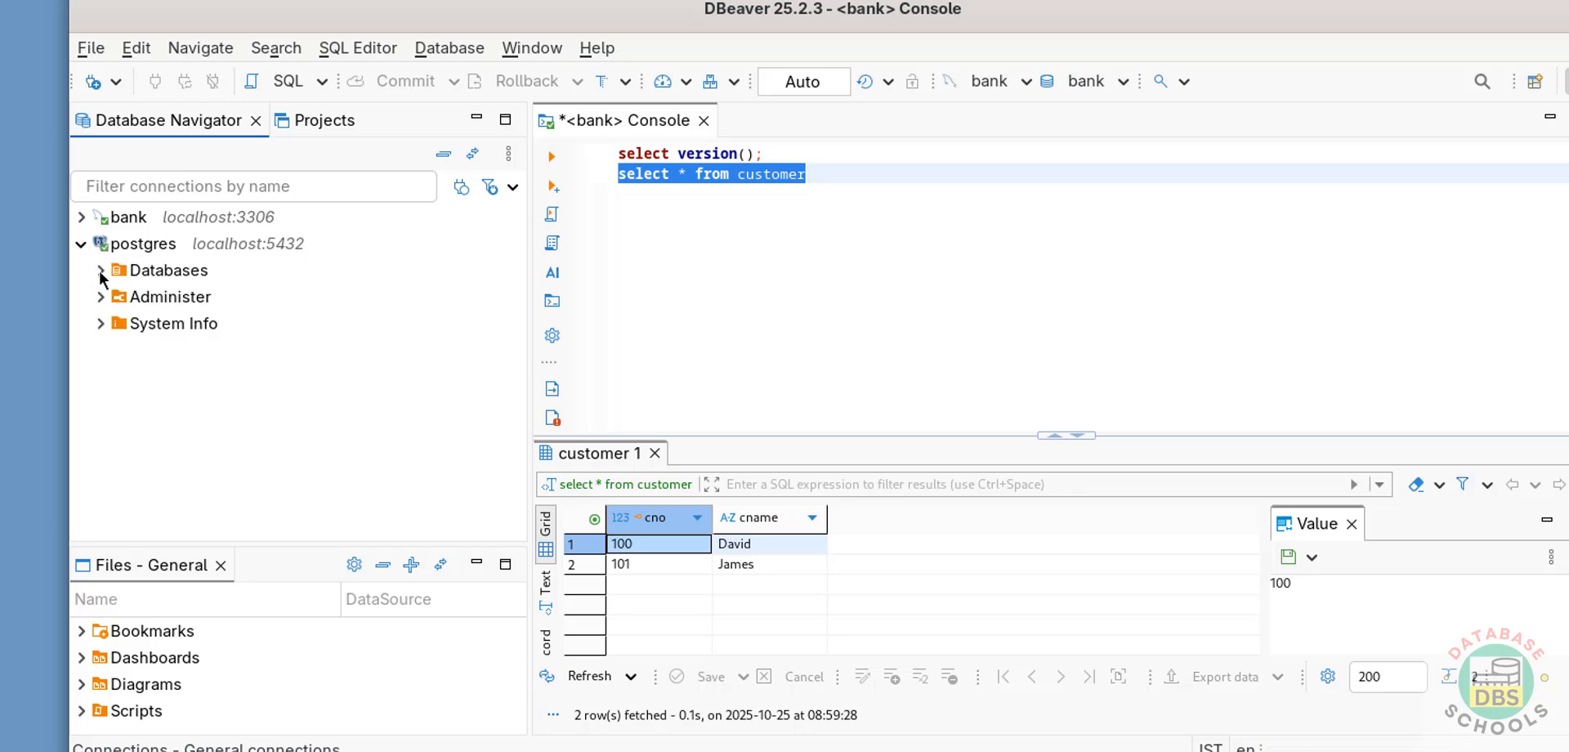
pyautogui.click(102, 272)
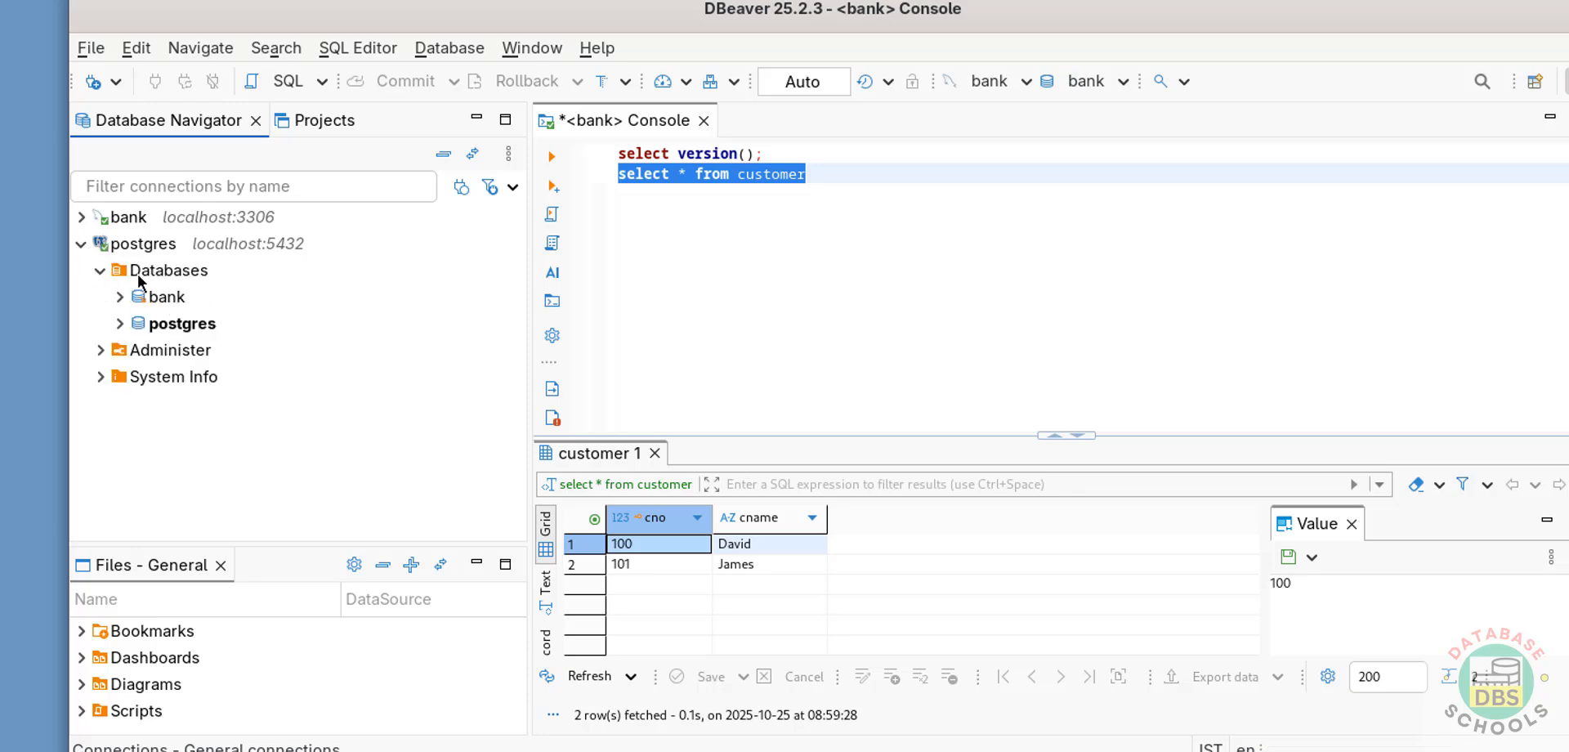
# - Switch to the terminal and list the contents of the Downloads folder
pyautogui.hotkey('alt', 'Tab')
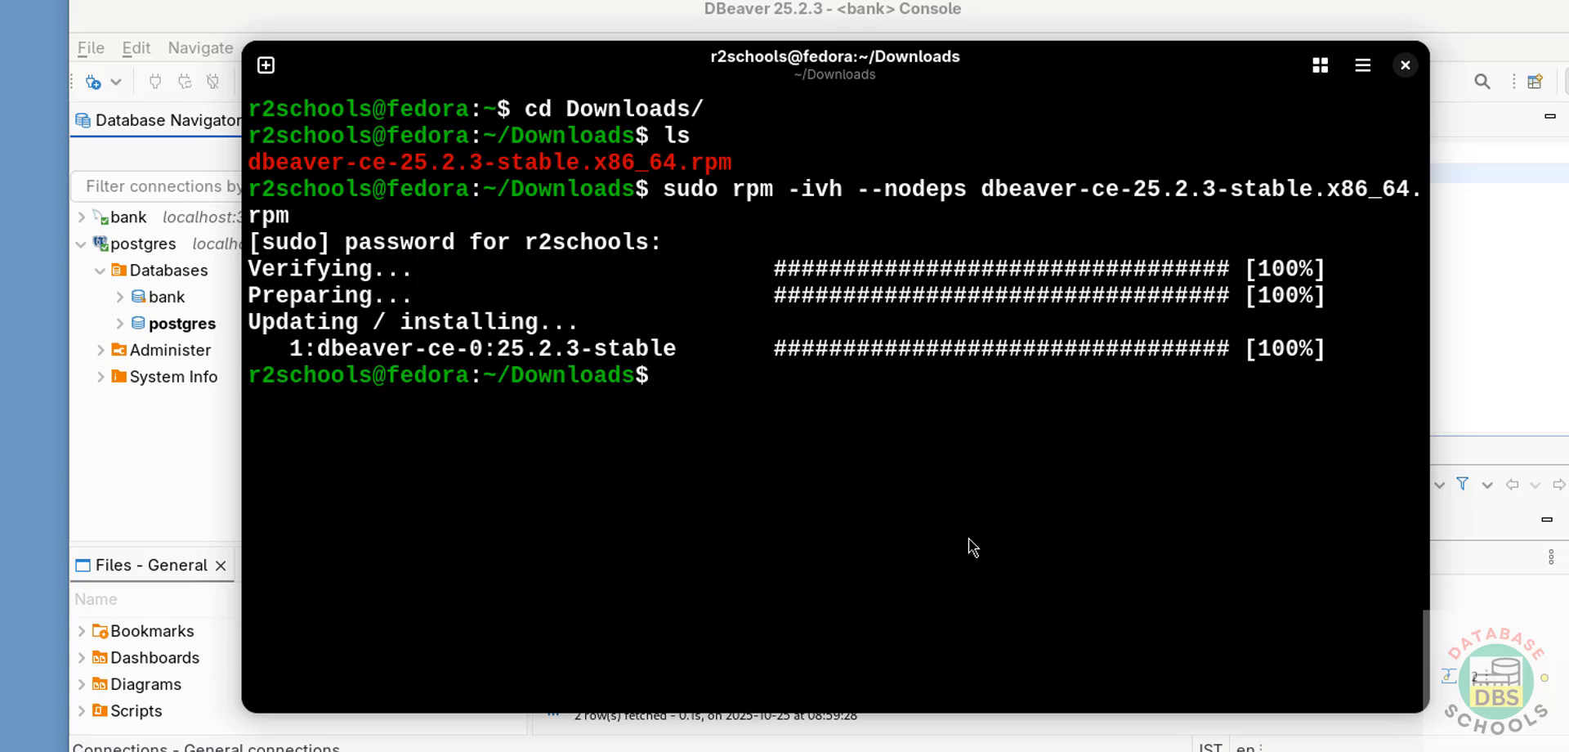
pyautogui.write('ls')
pyautogui.press('Return')
# - Delete dbeaver-ce-25.2.3-stable.x86_64.rpm with rm, then list the Downloads folder again and clear the terminal
pyautogui.write('r')
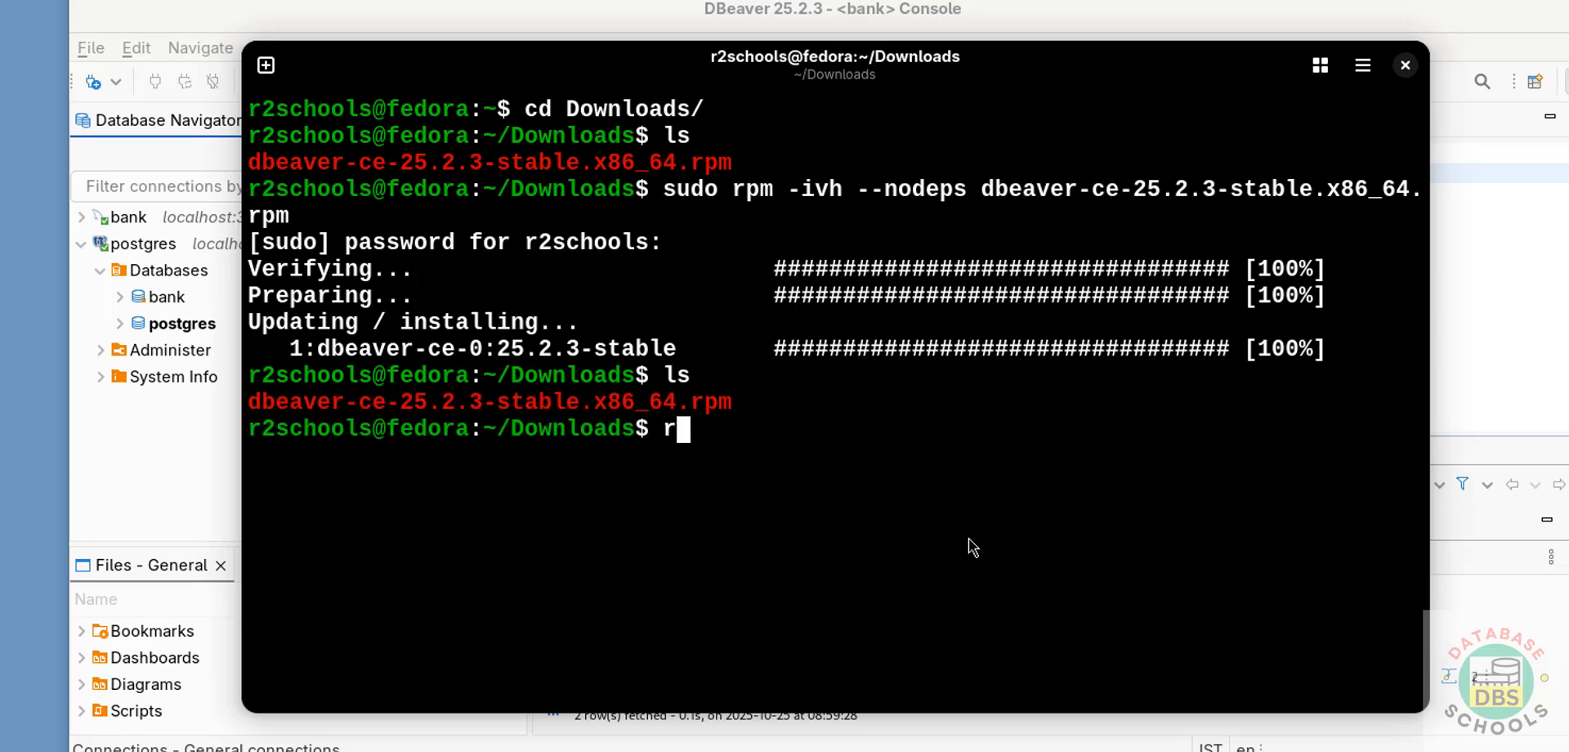
pyautogui.write('m db')
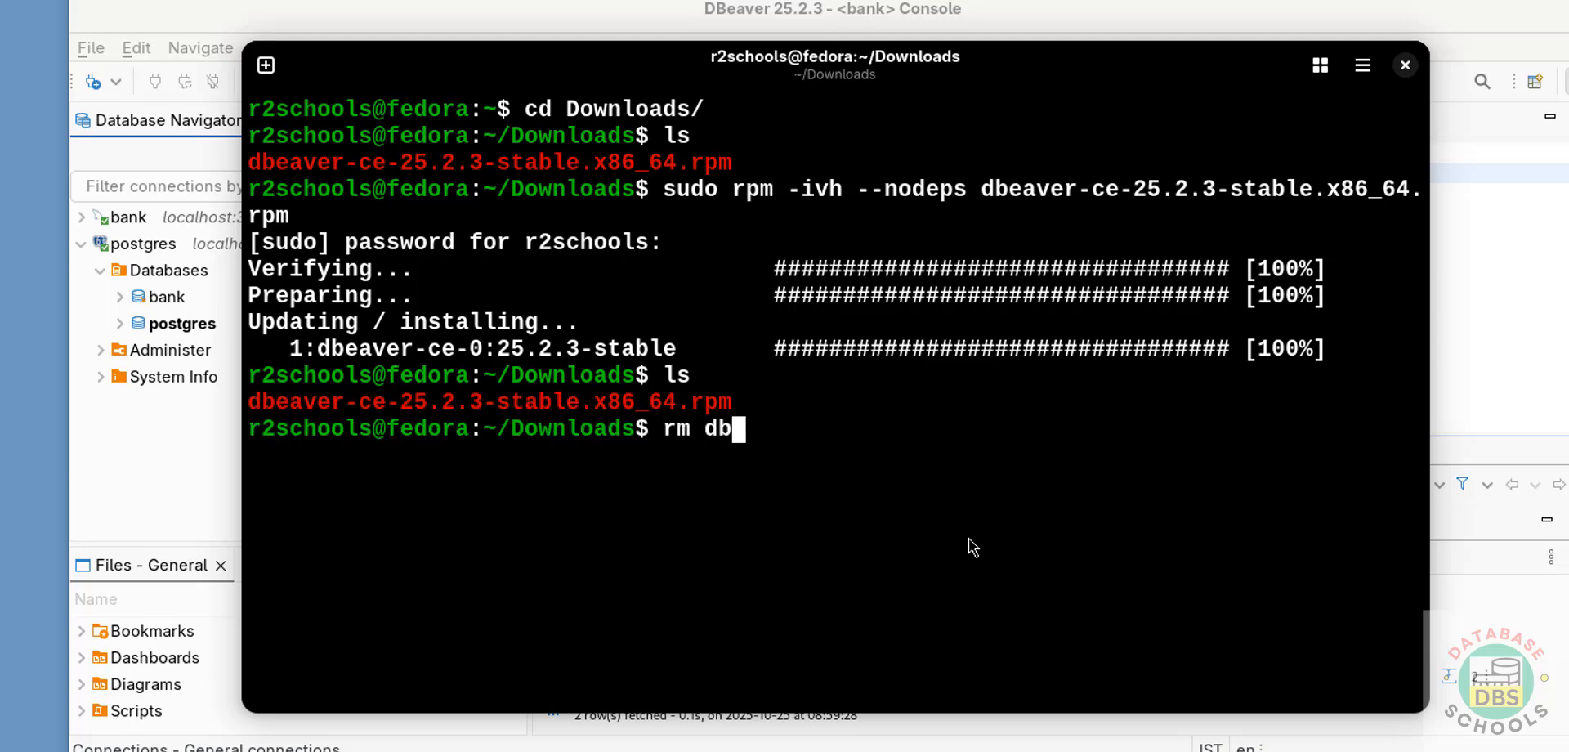
pyautogui.write('e')
pyautogui.press('Tab')
pyautogui.press('Return')
pyautogui.write('ls')
pyautogui.press('Return')
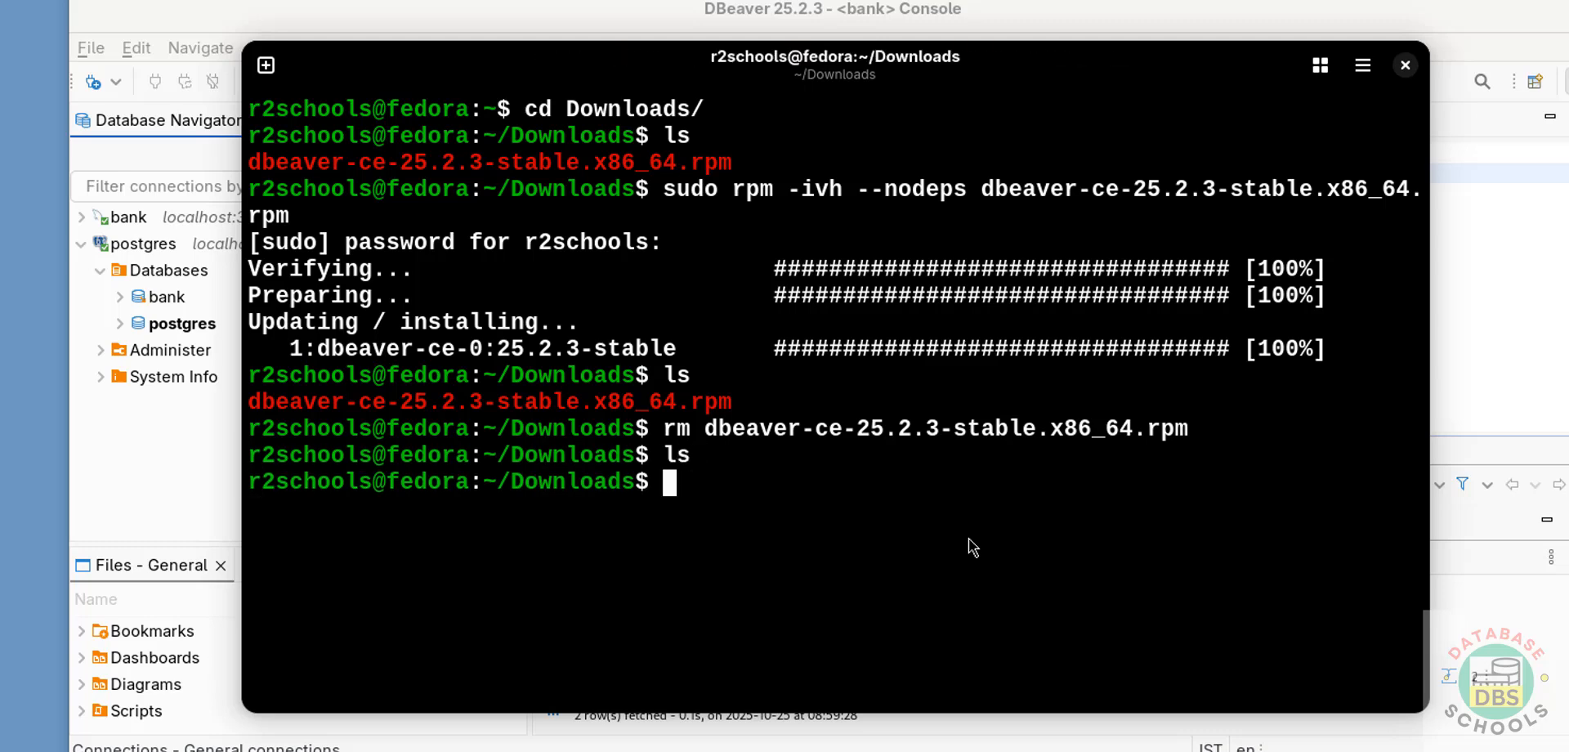
pyautogui.hotkey('ctrl', 'l')
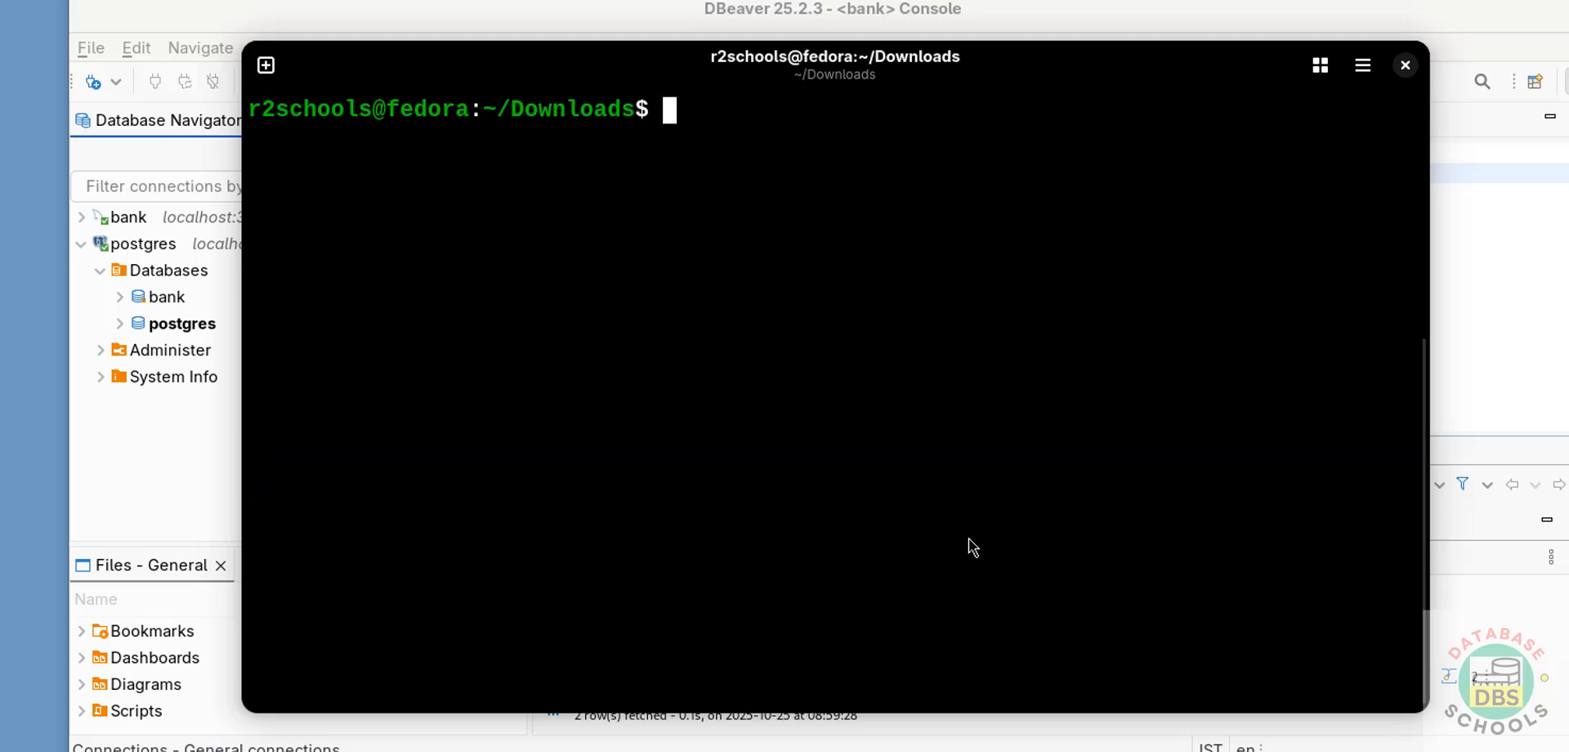